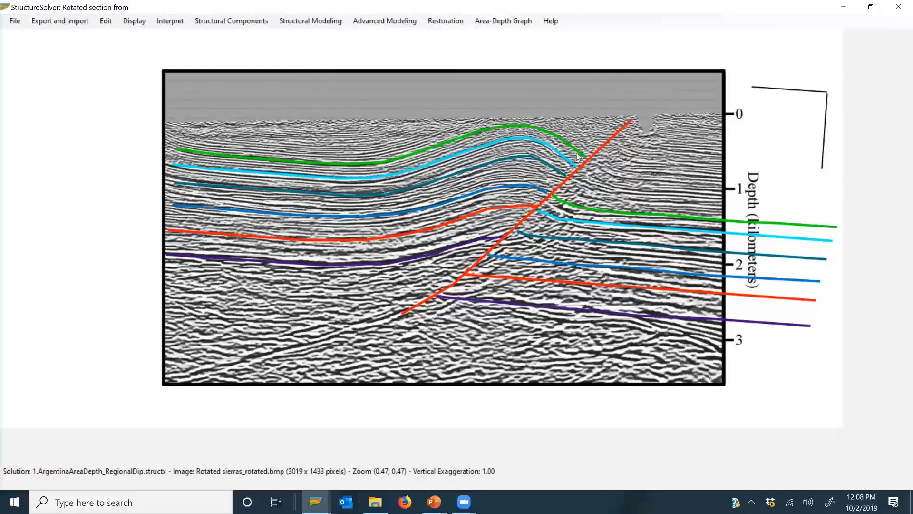
Step: Check in the interpretation dashboard which curve category is active, then close the dashboard
left_click(165, 25)
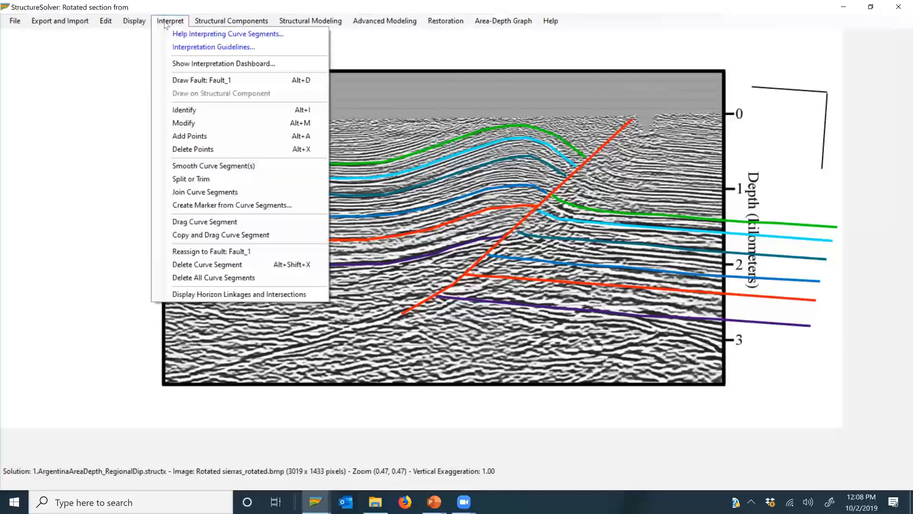
left_click(194, 64)
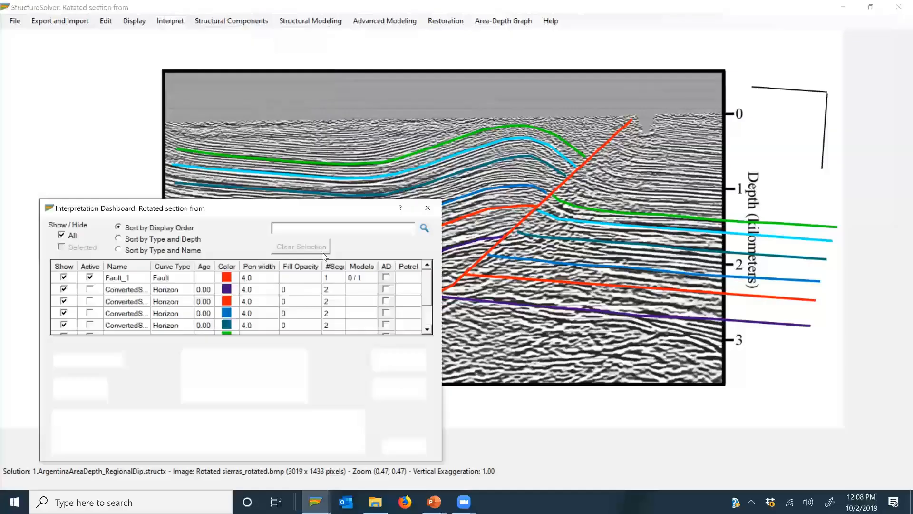
left_click(88, 278)
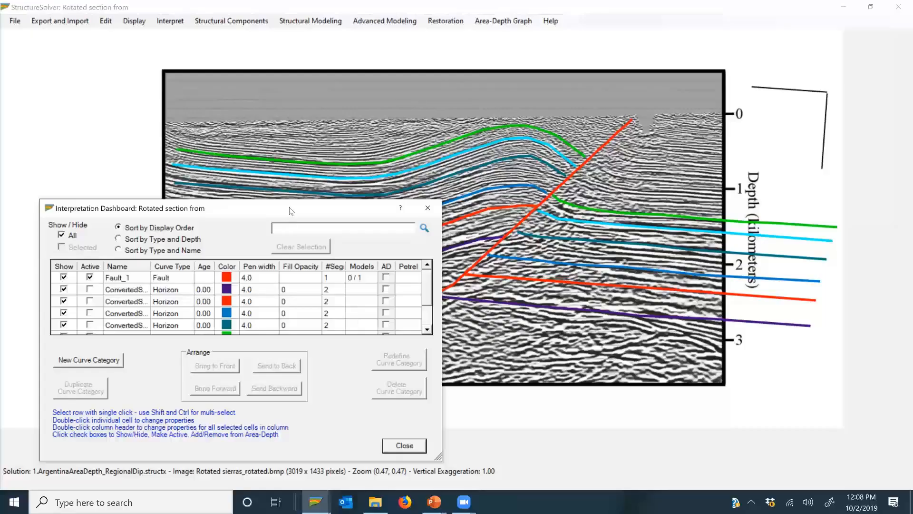
left_click(336, 447)
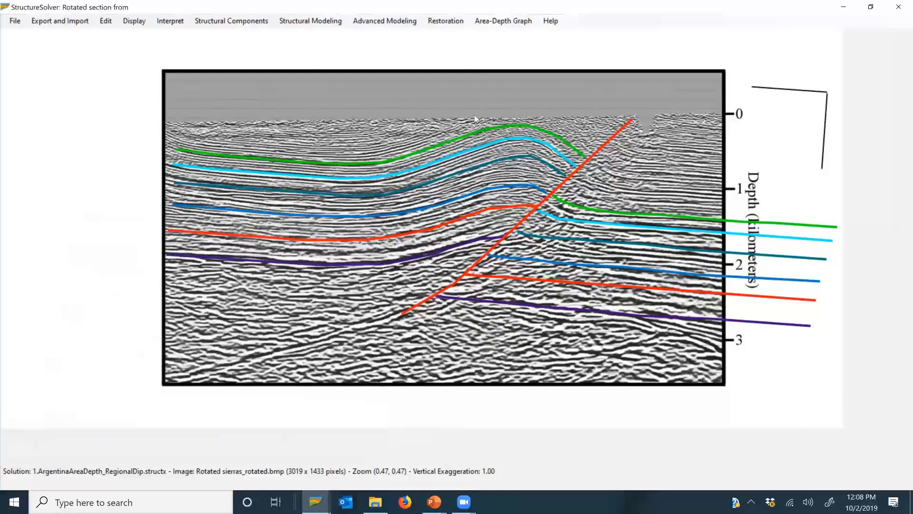
Step: Create an area-depth graph using the Fault Trajectory Method, auto-determining whether the fault is normal or reverse from bed lengths
left_click(522, 22)
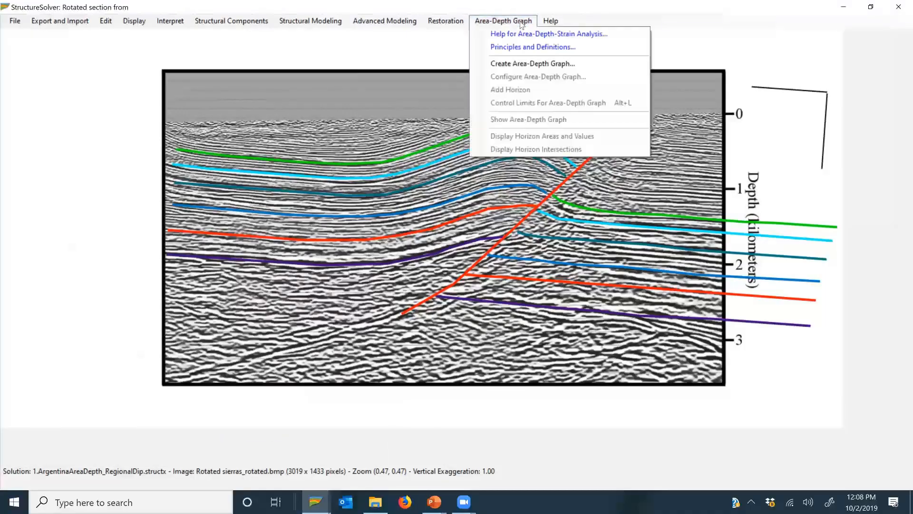
left_click(529, 64)
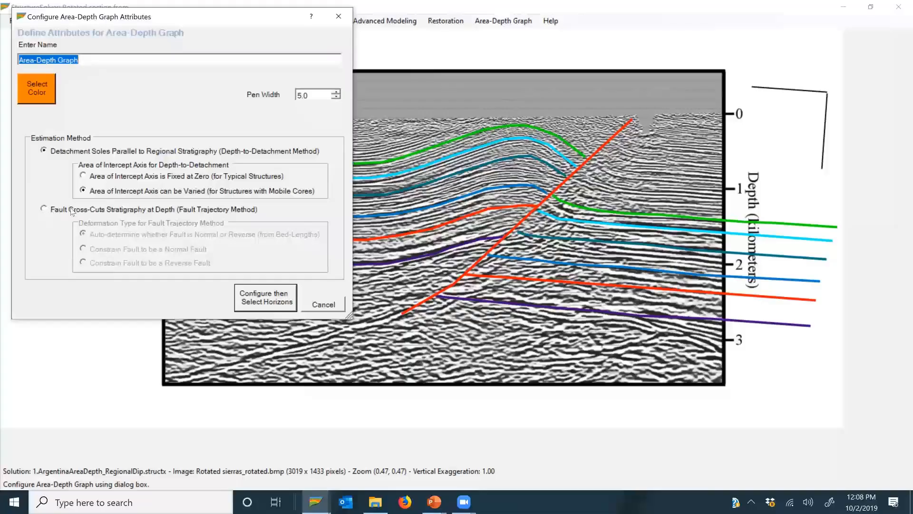
left_click(44, 210)
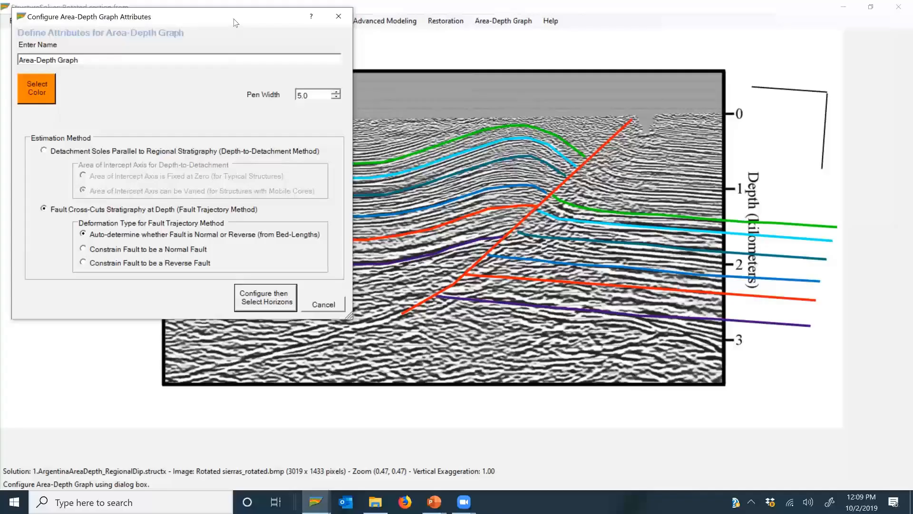
left_click_drag(234, 23, 222, 339)
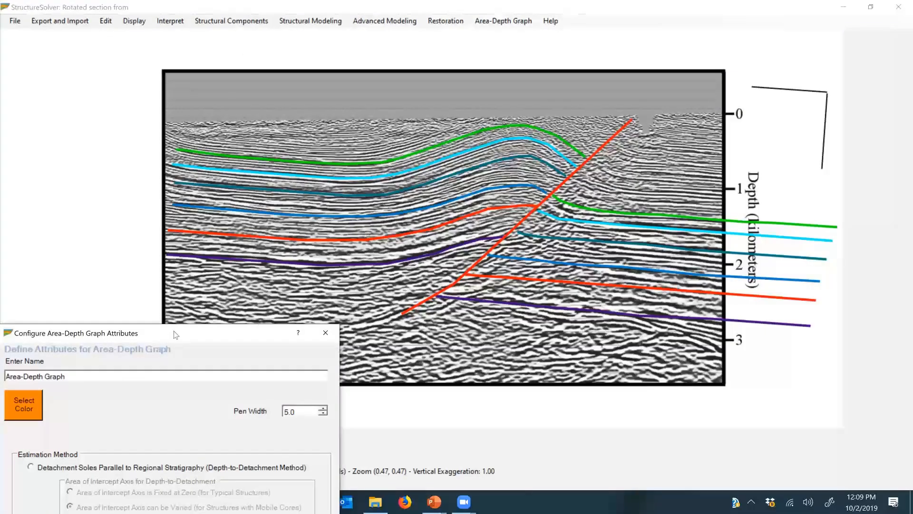
left_click_drag(175, 334, 205, 150)
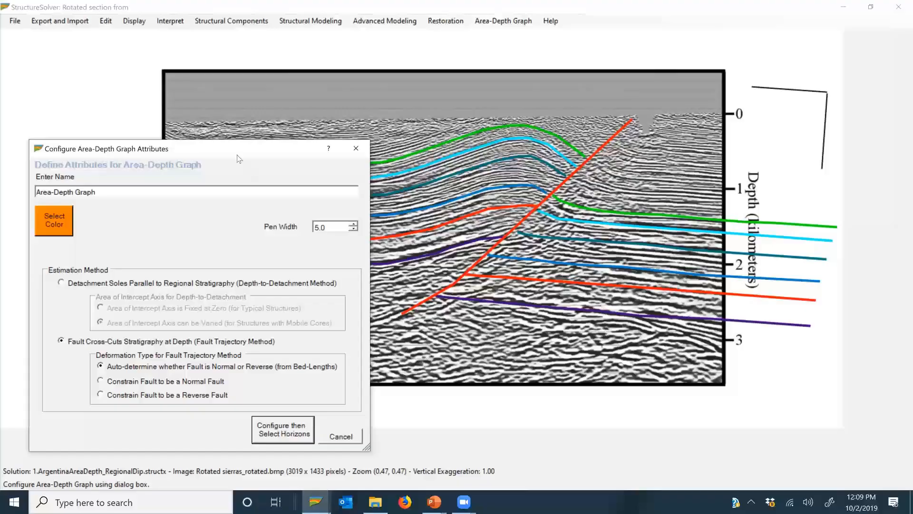
left_click_drag(238, 155, 221, 233)
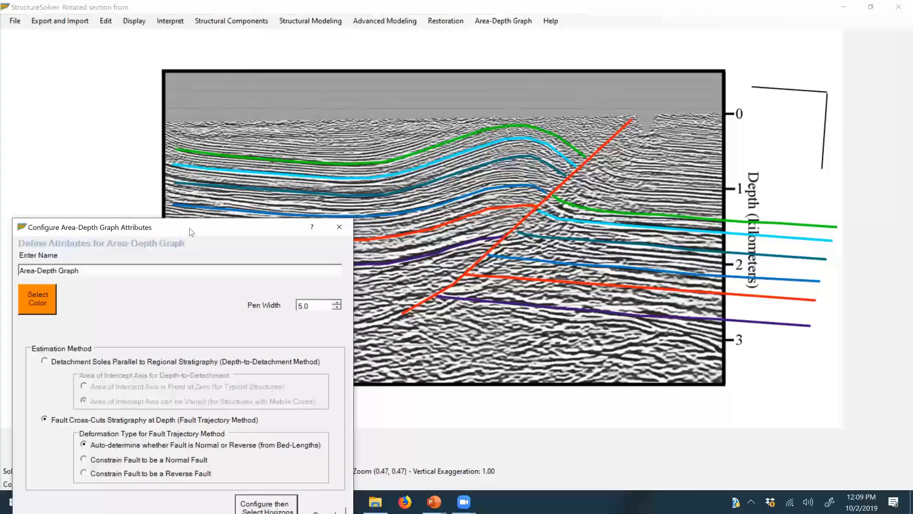
left_click_drag(248, 232, 275, 110)
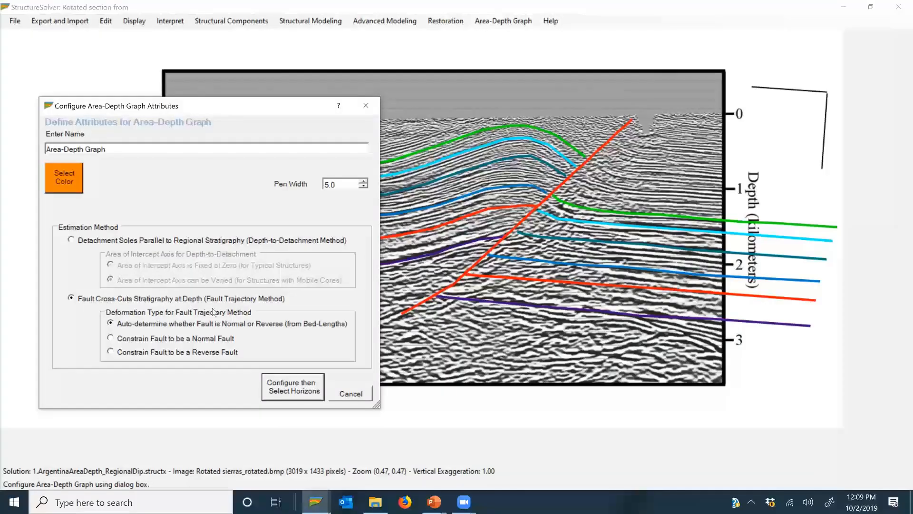
left_click(304, 395)
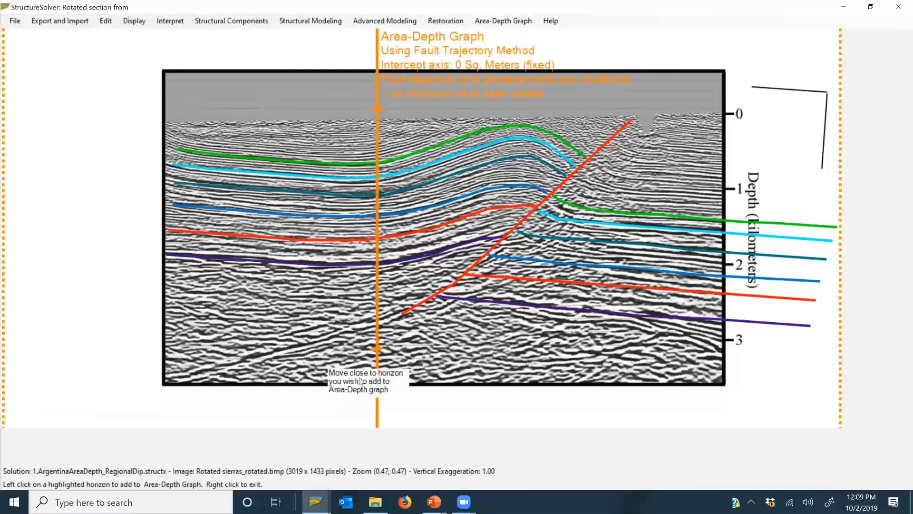
Step: Leave horizon selection without adding horizons and delete the new area-depth graph
right_click(558, 334)
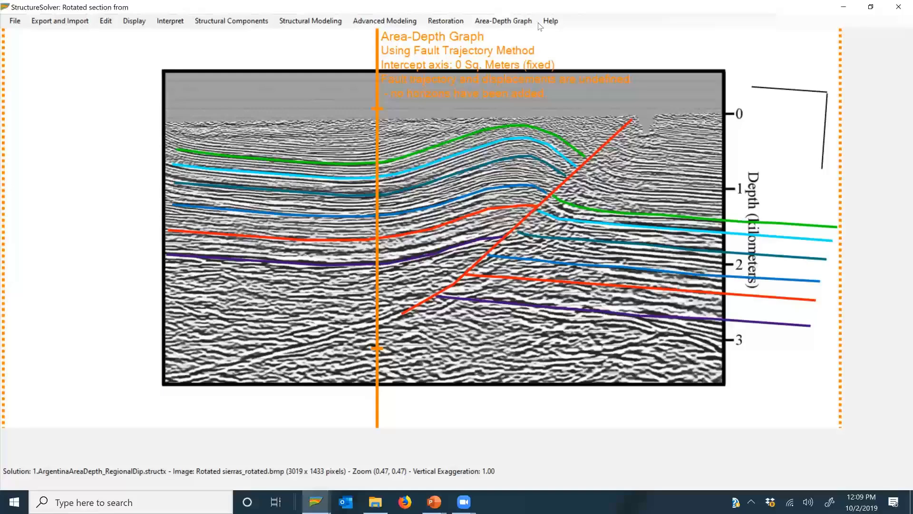
left_click(504, 21)
left_click(514, 62)
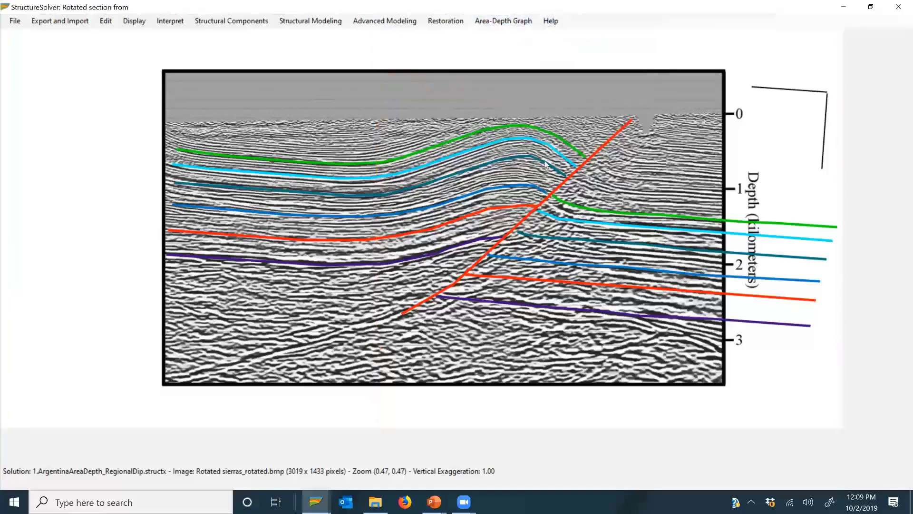
Step: Measure the regional dip along the teal horizon and the shallow reflectors on the footwall side of the fault with Locate and Measure
left_click(134, 21)
left_click(166, 66)
left_click(133, 21)
left_click(152, 80)
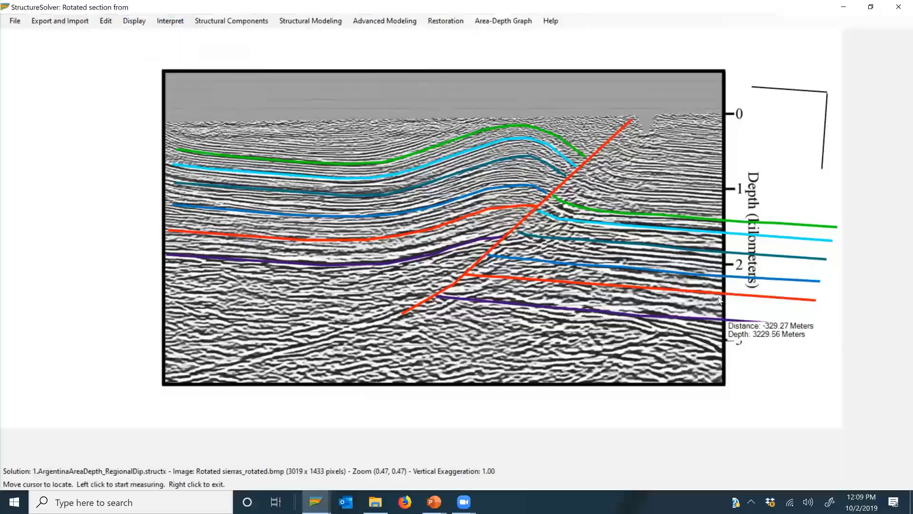
left_click(722, 255)
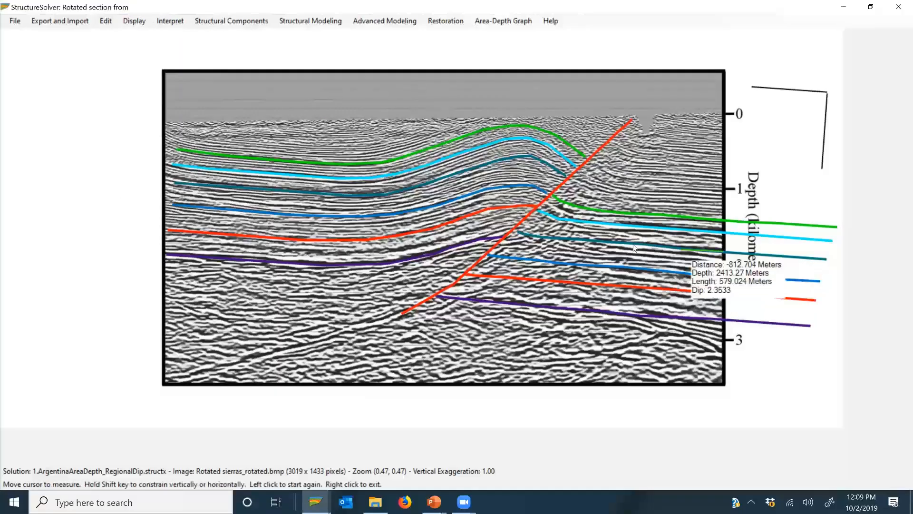
left_click(538, 237)
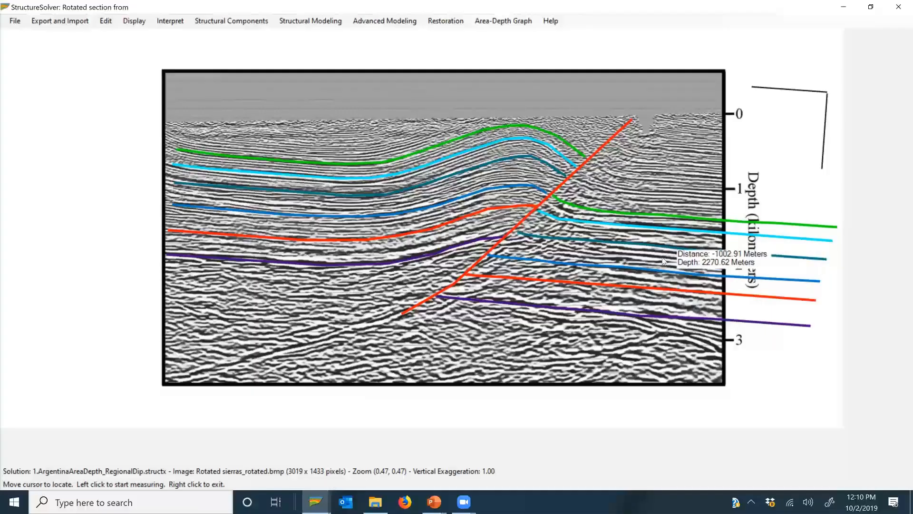
left_click(716, 196)
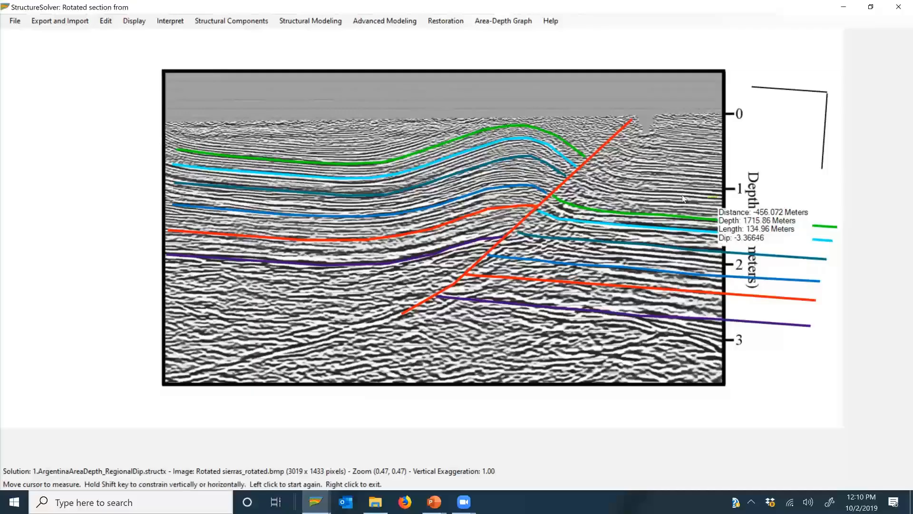
left_click(623, 187)
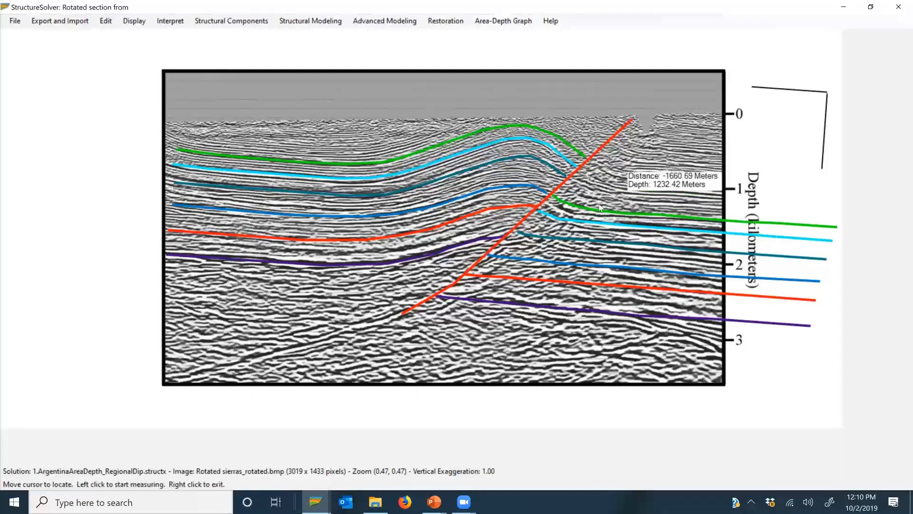
right_click(649, 180)
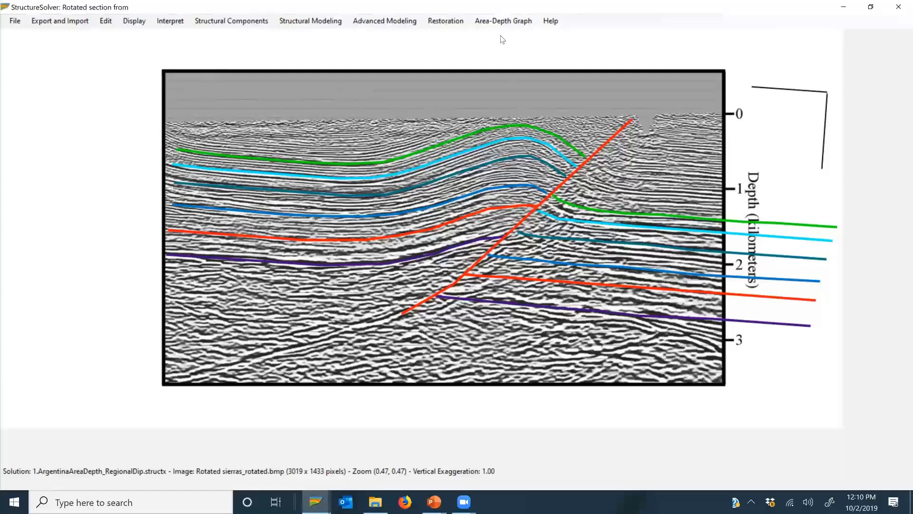
Step: Rotate the section by -4.00 degrees, dismiss the first-time instructions and maximize the new rotated section window
left_click(449, 22)
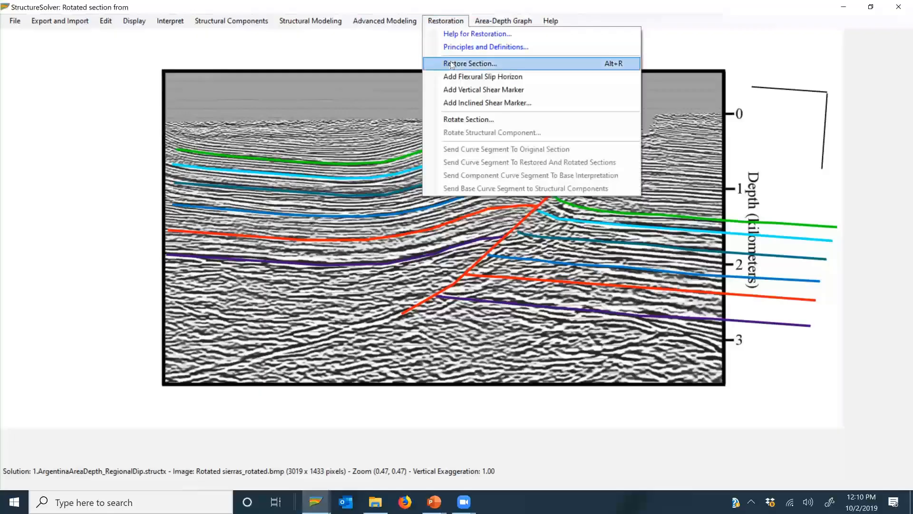
left_click(473, 120)
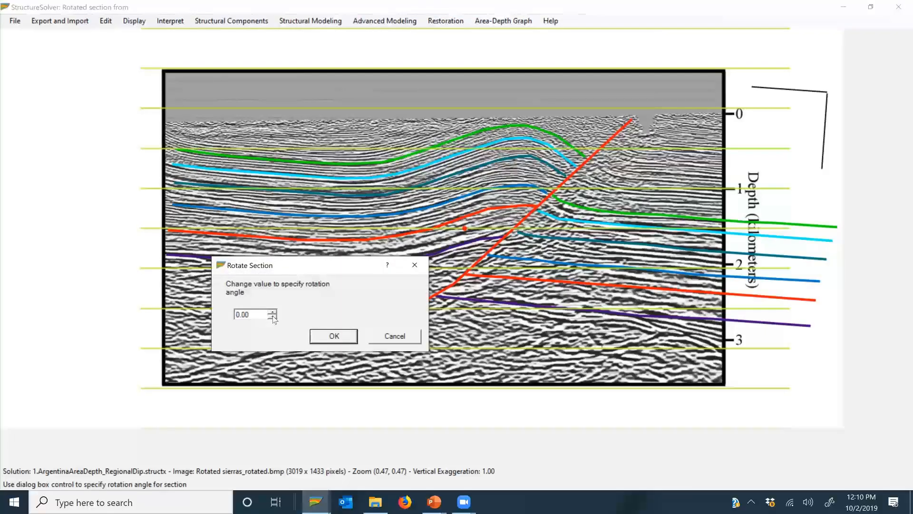
left_click(272, 312)
left_click(272, 311)
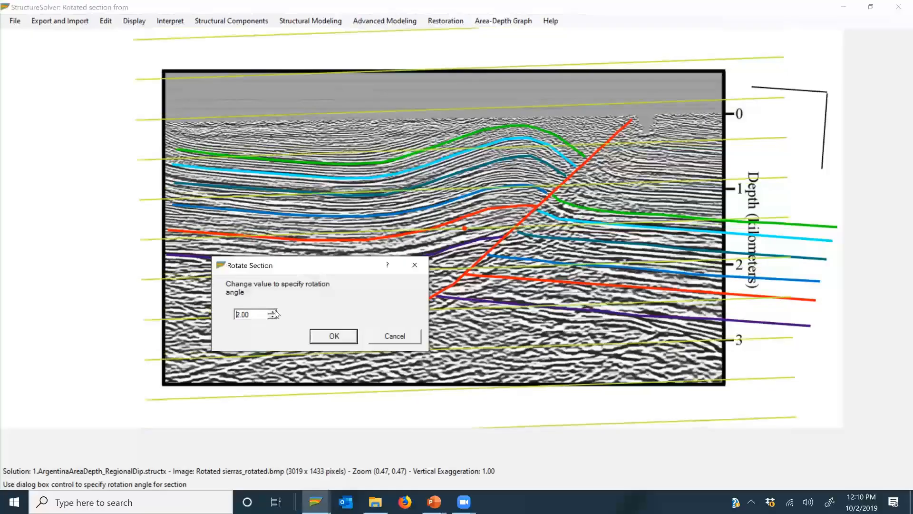
left_click(274, 317)
left_click(274, 317)
left_click(275, 316)
left_click(275, 316)
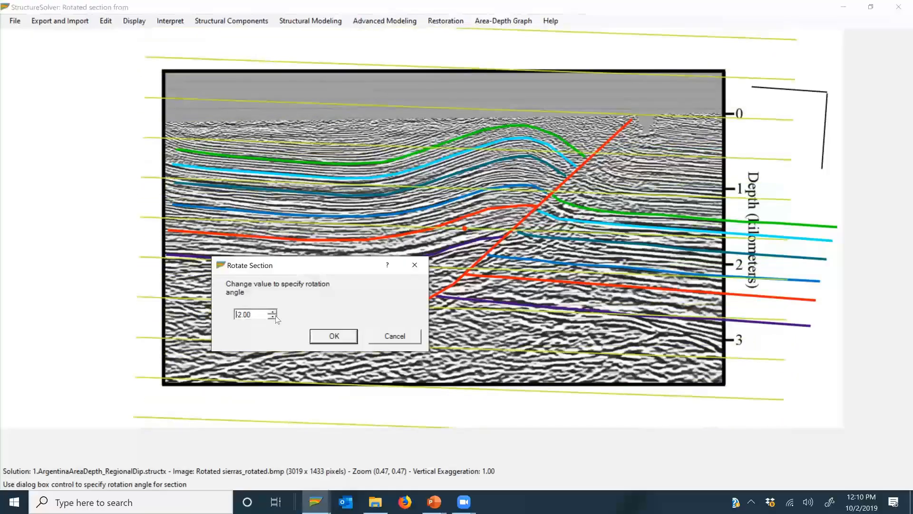
left_click(275, 316)
left_click(274, 316)
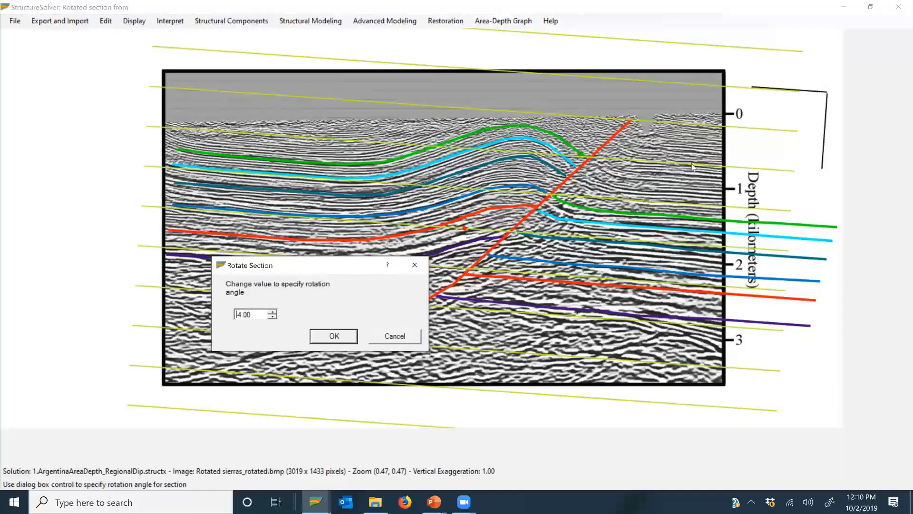
left_click(339, 337)
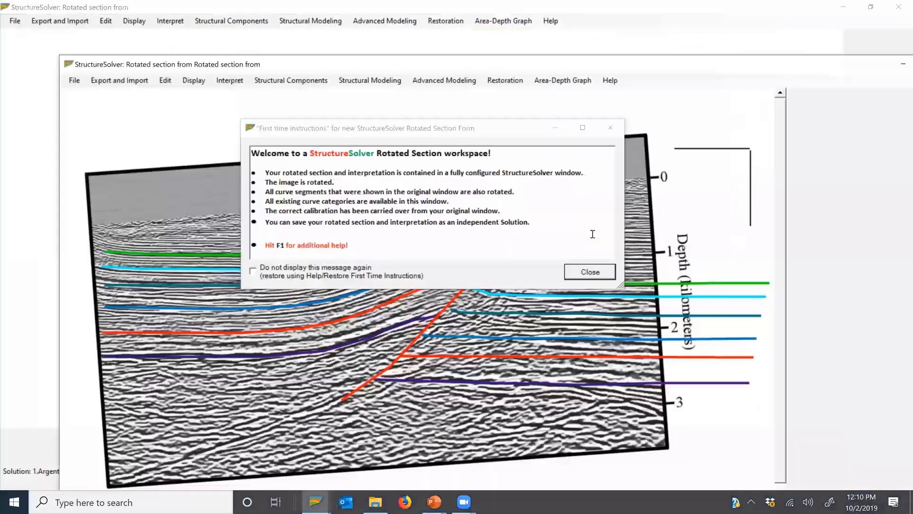
left_click(588, 274)
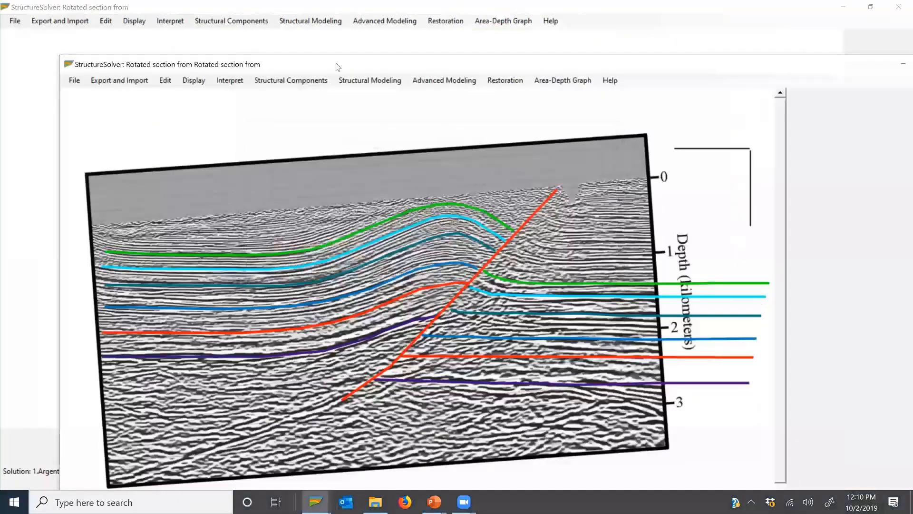
double_click(337, 66)
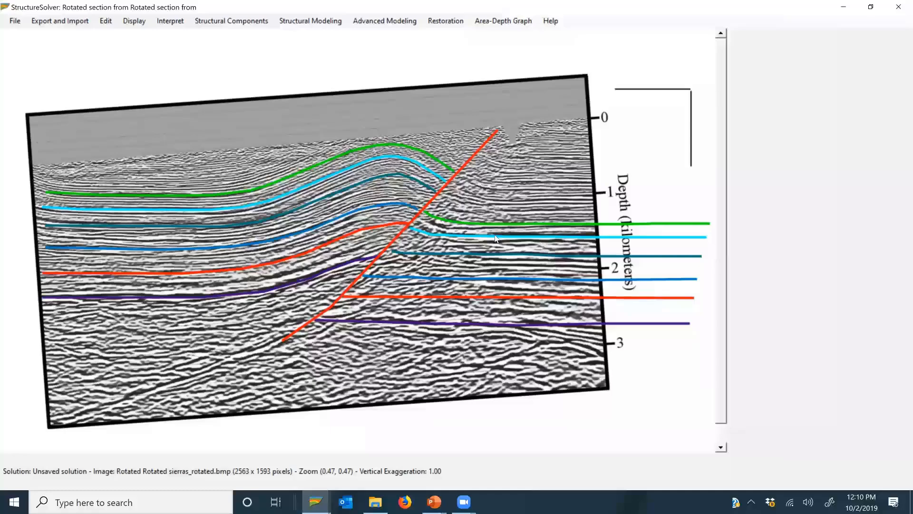
Step: Create a red area-depth graph on the rotated section using the Fault Trajectory Method and start selecting horizons
left_click(503, 22)
left_click(533, 63)
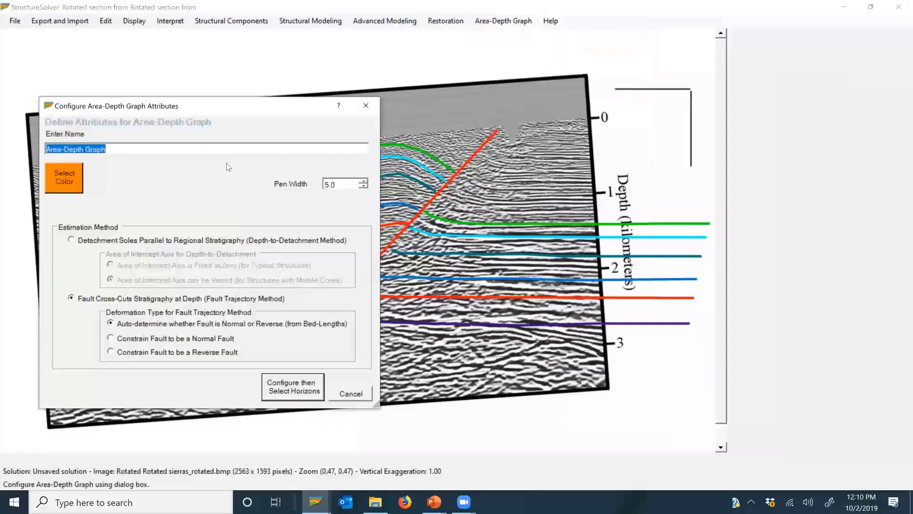
left_click(65, 177)
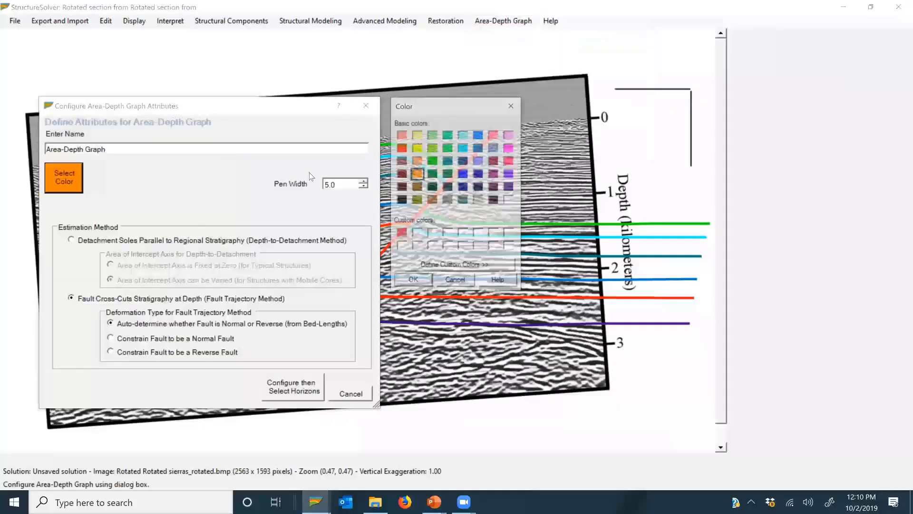
left_click(402, 149)
left_click(413, 282)
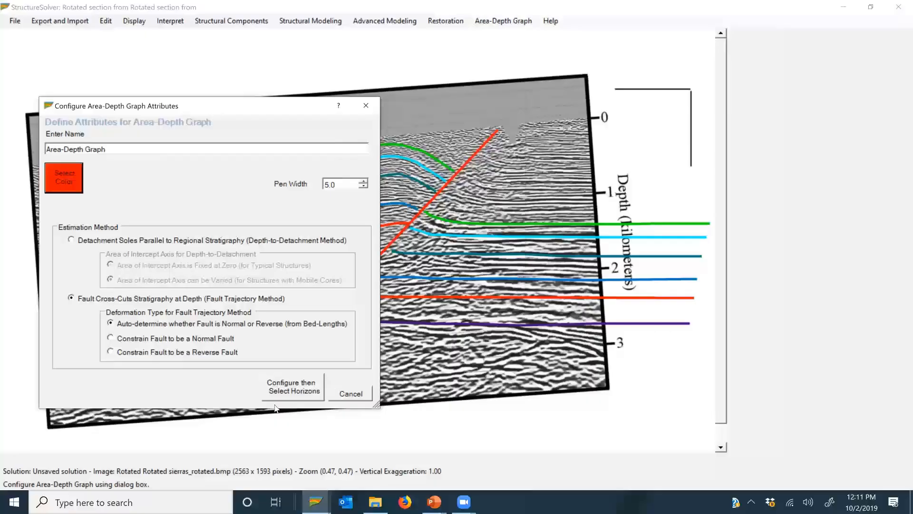
left_click(309, 391)
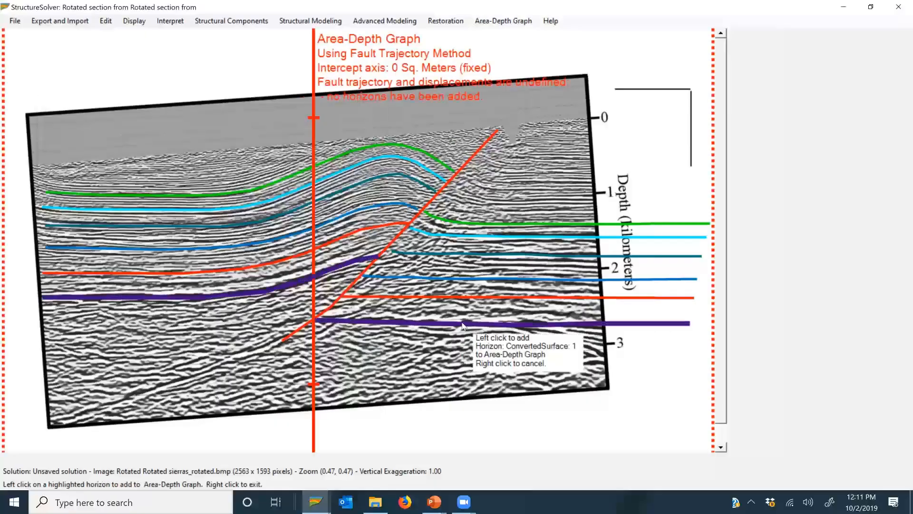
Step: Add the purple, red, blue and teal horizons to the area-depth graph, working upward from the deepest
left_click(480, 298)
left_click(481, 282)
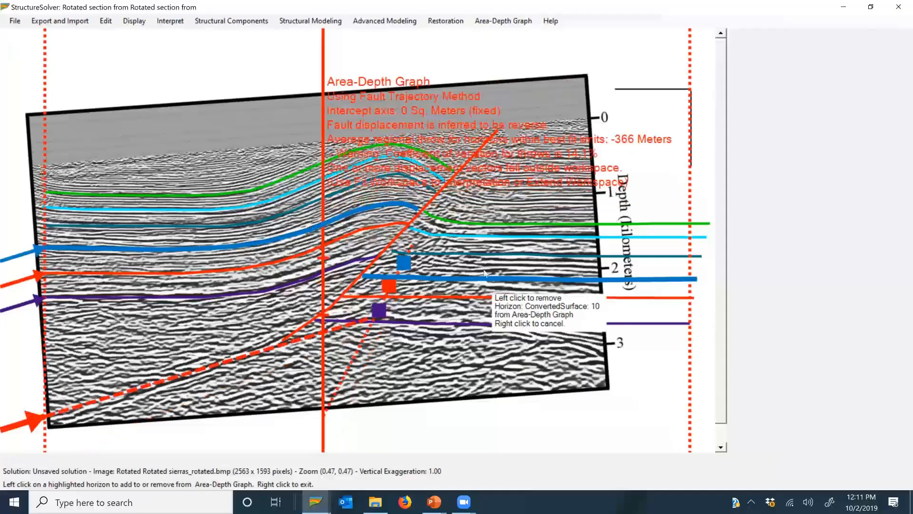
left_click(490, 263)
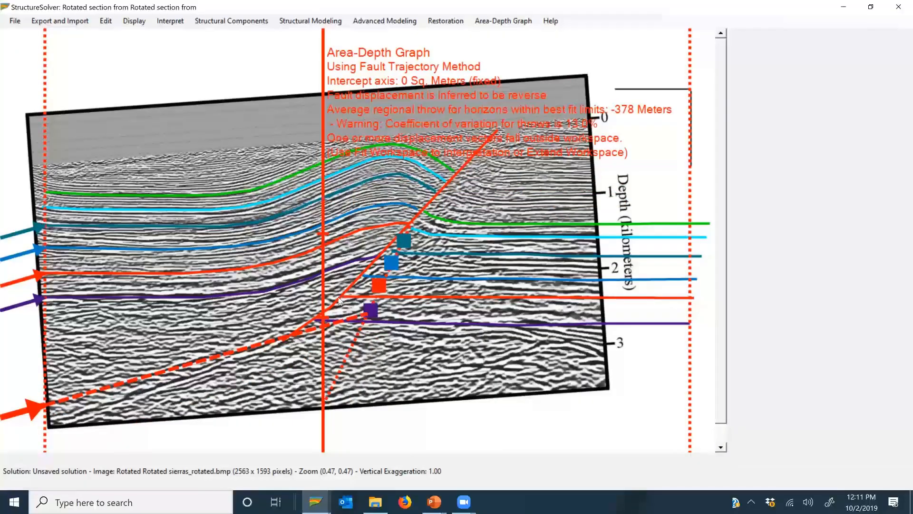
Step: Fit the workspace to the interpretation and display the areas and values of the horizons included in the area-depth graph
left_click(134, 21)
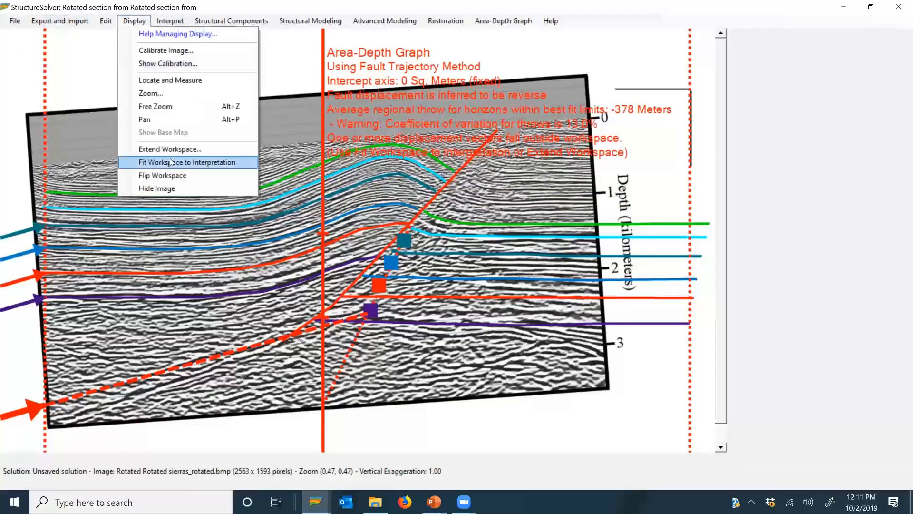
left_click(172, 162)
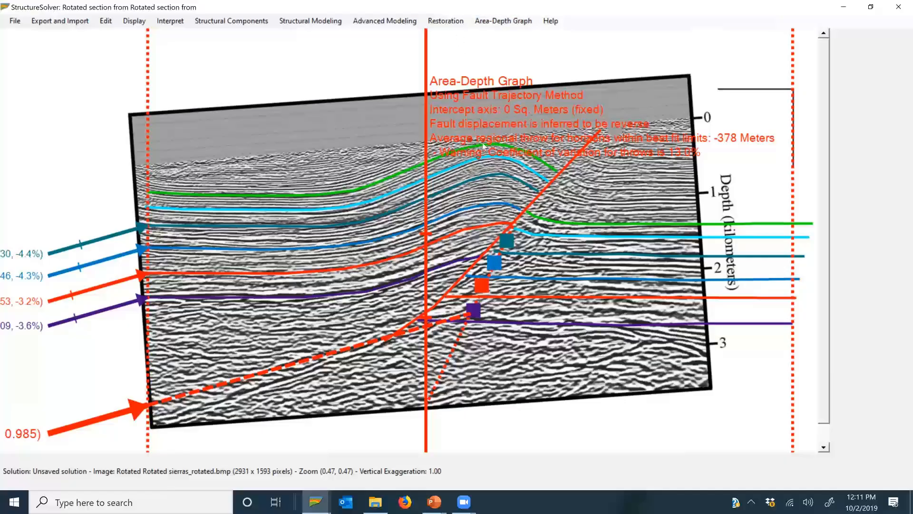
left_click(503, 21)
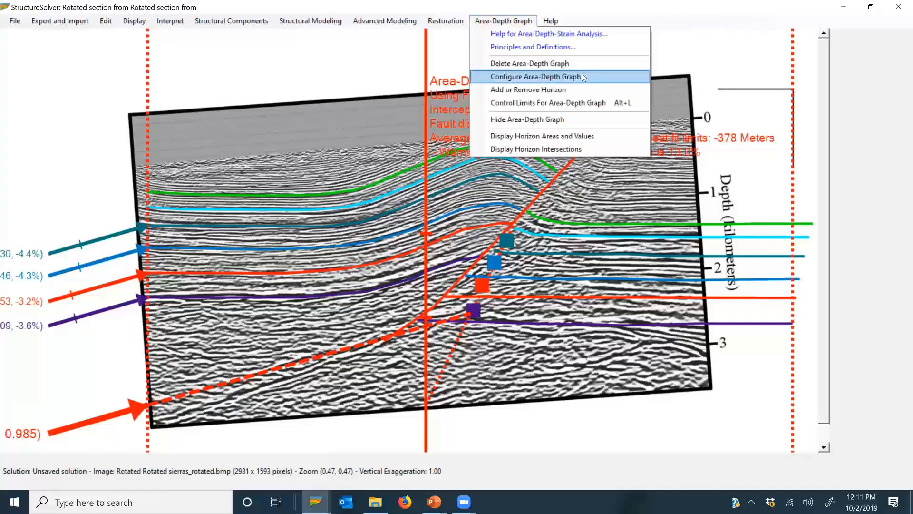
left_click(592, 136)
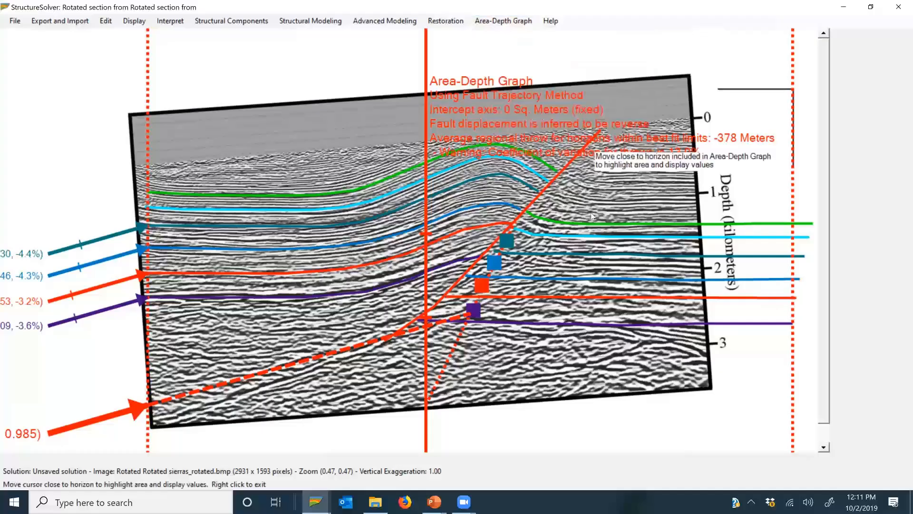
mouse_move(595, 256)
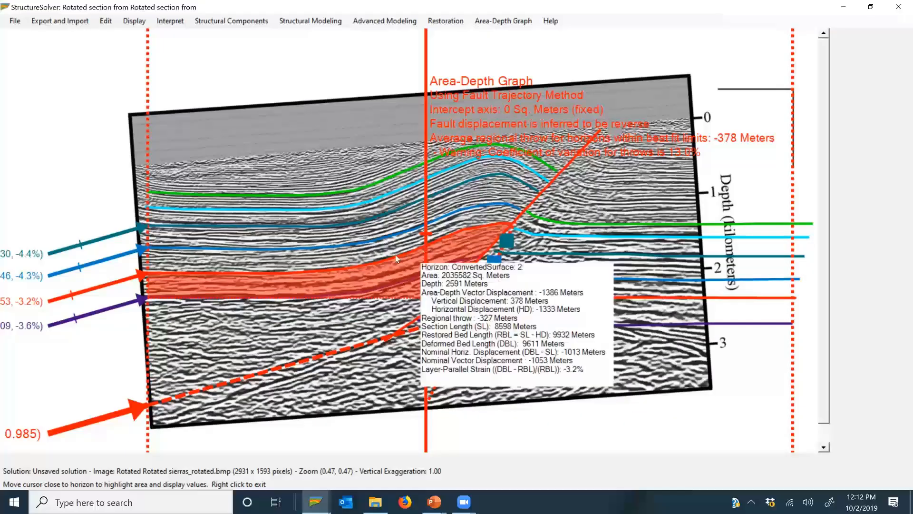
right_click(419, 249)
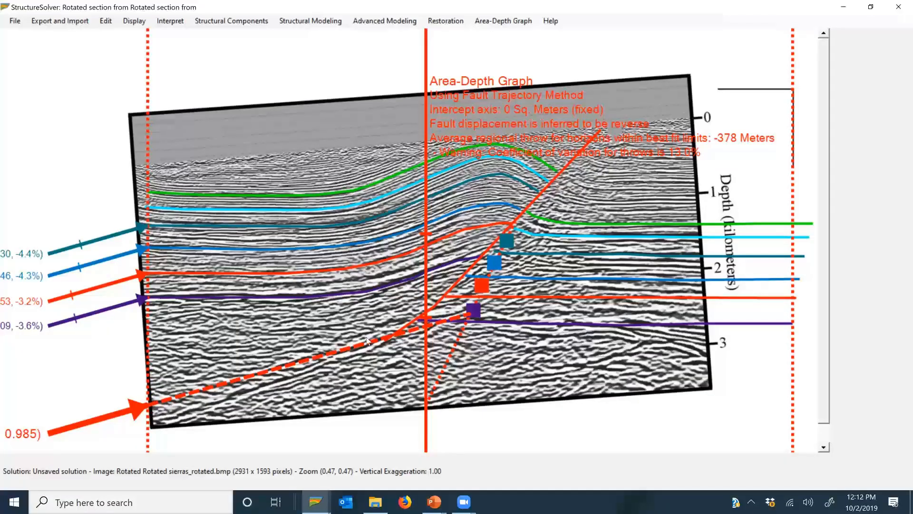
Step: Add the cyan and green horizons above the teal one to the area-depth graph
left_click(520, 22)
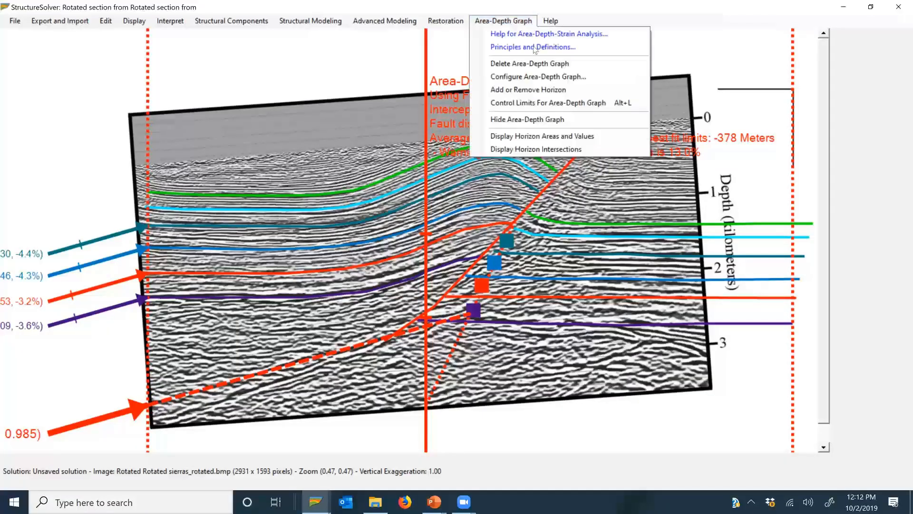
left_click(589, 95)
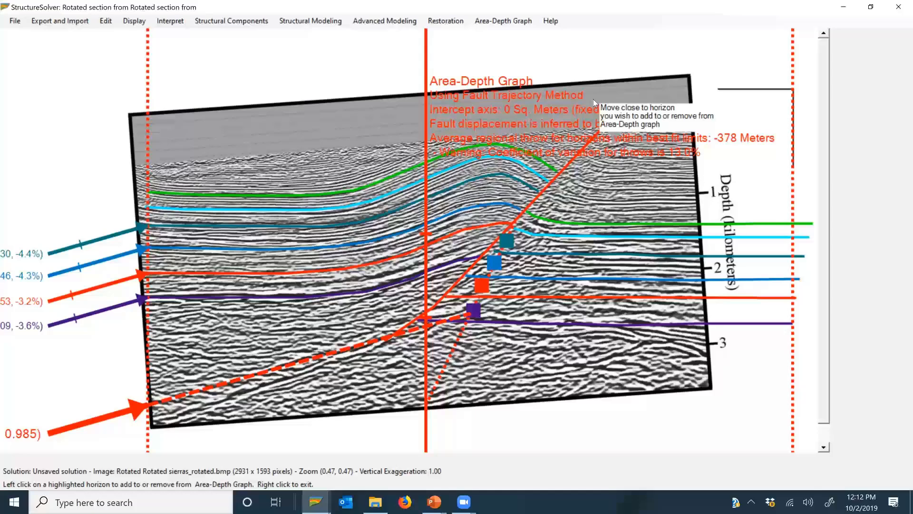
left_click(523, 233)
left_click(641, 227)
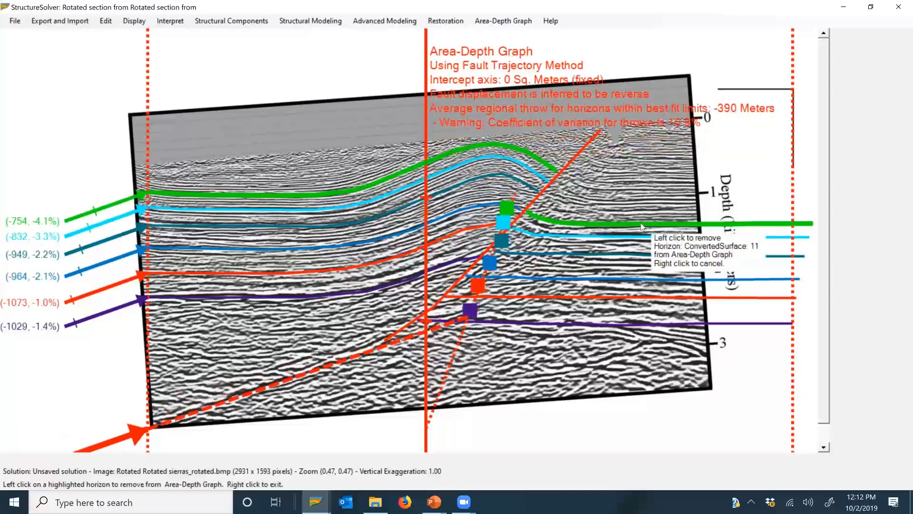
right_click(641, 228)
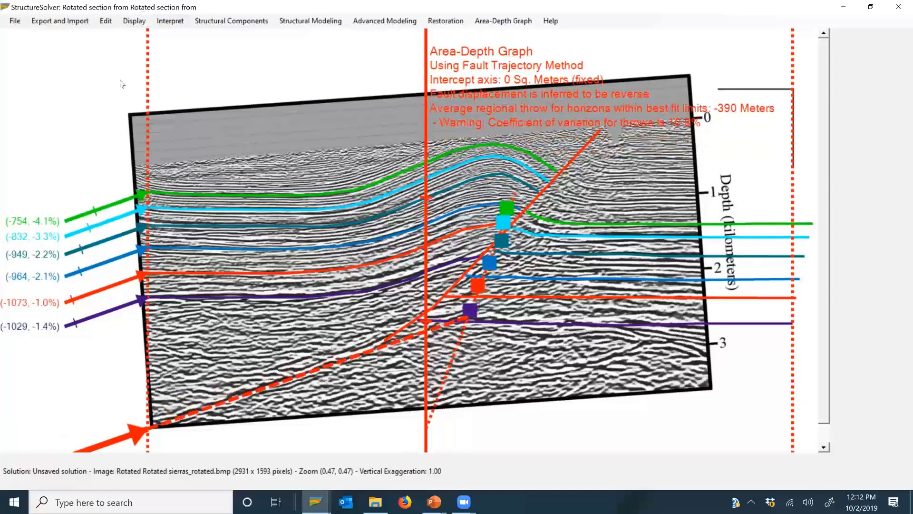
Step: Extend the workspace by 500 pixels on its left side so the displacement vector labels fit
left_click(135, 21)
left_click(169, 149)
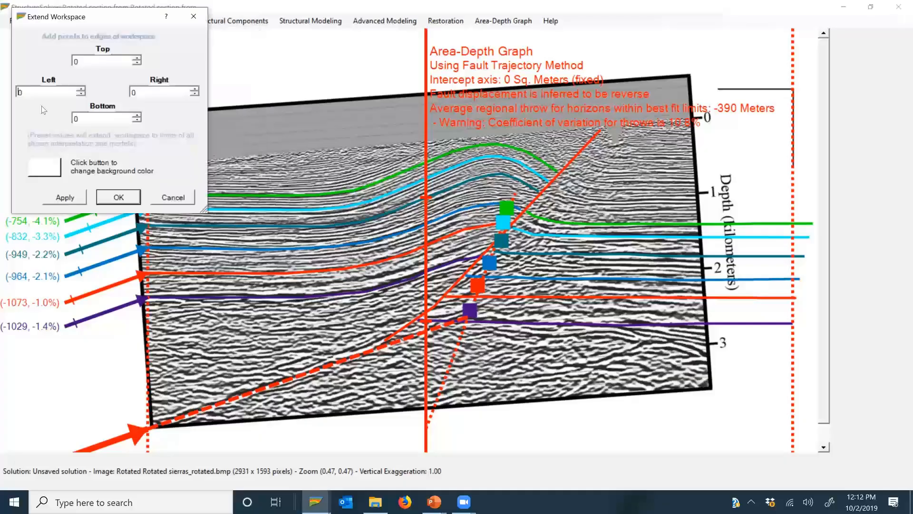
left_click_drag(44, 92, 2, 92)
left_click(119, 197)
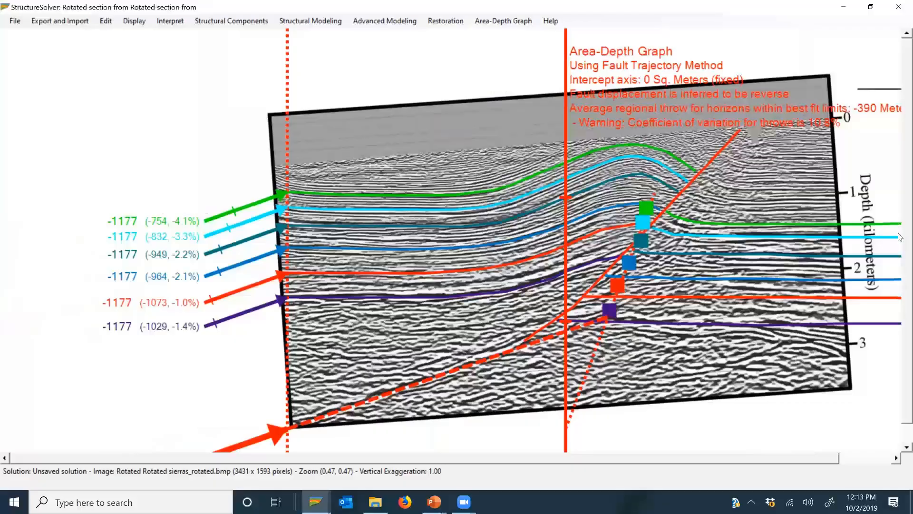
scroll(900, 240, "down", 1)
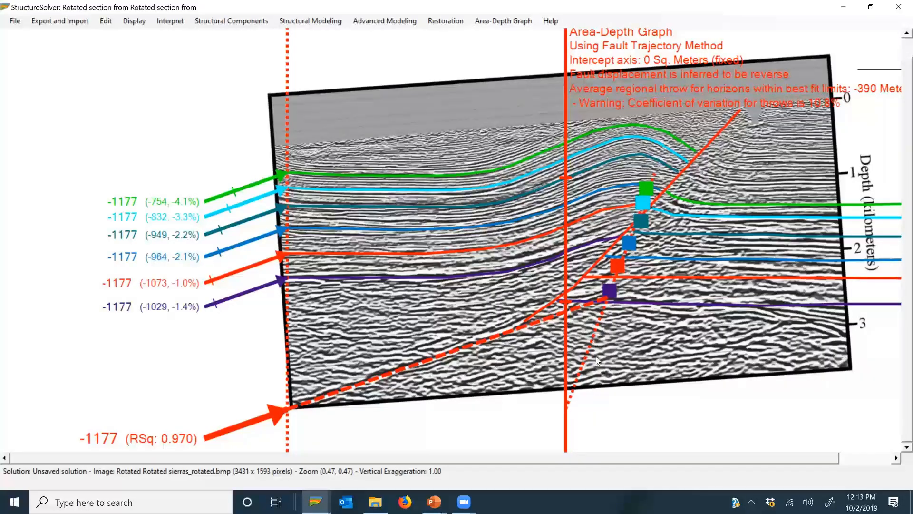
Step: Locate the depth where the dotted best-fit line meets the graph axis and measure horizontally to the predicted fault's deep end
left_click(142, 22)
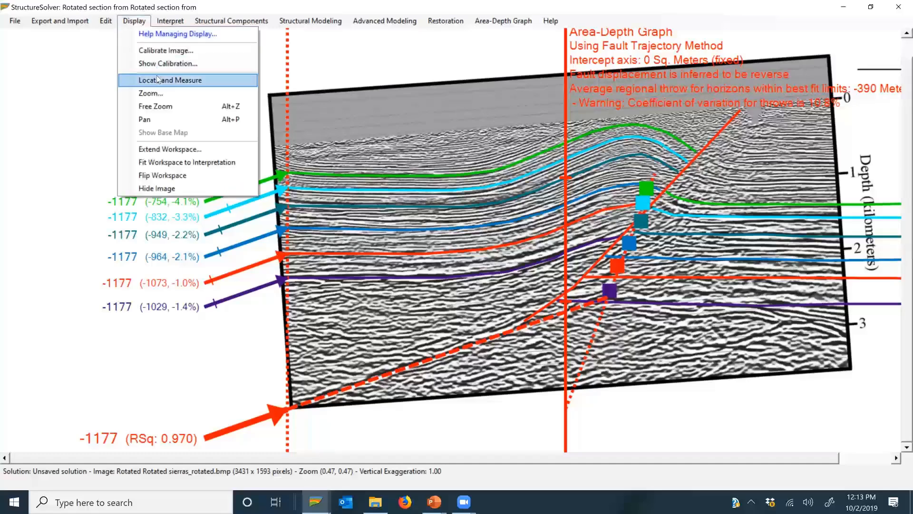
key("Return")
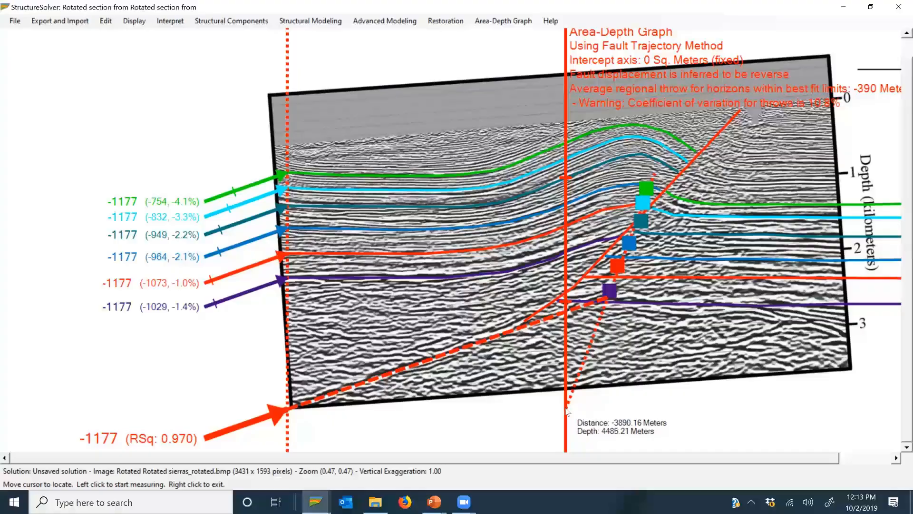
left_click(565, 408)
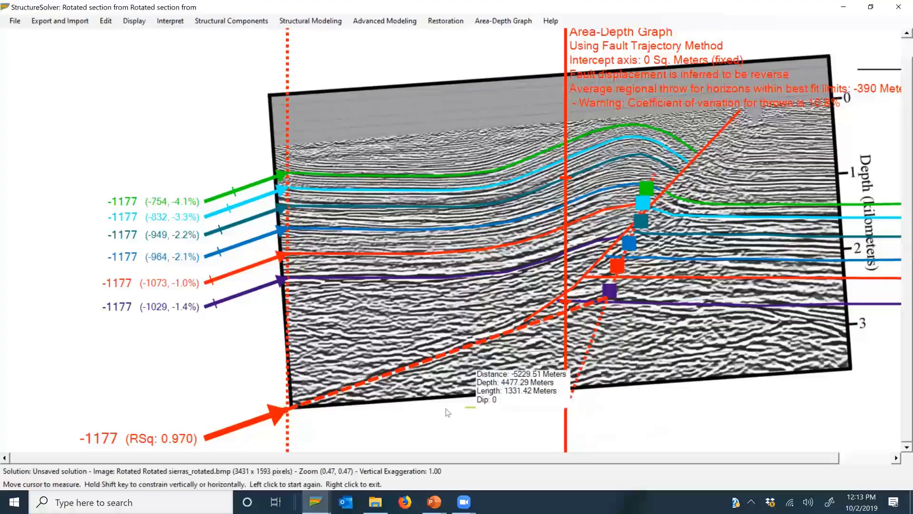
right_click(288, 412)
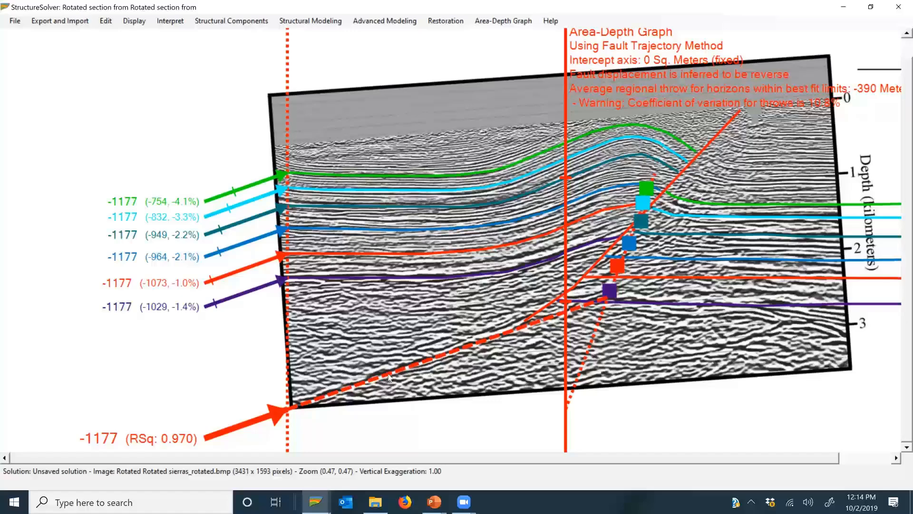
Step: Measure the dip of the dashed predicted fault upward from its deep end with Locate and Measure
left_click(135, 22)
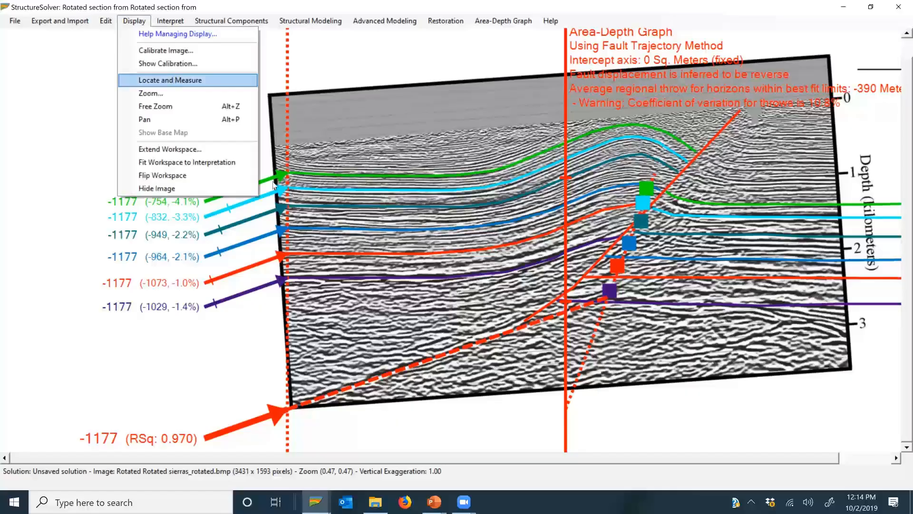
left_click(190, 80)
left_click(292, 406)
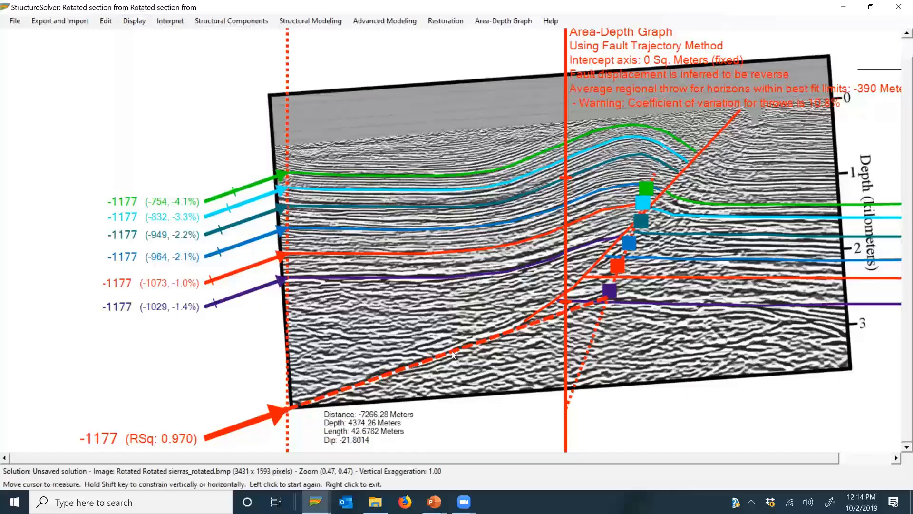
right_click(479, 354)
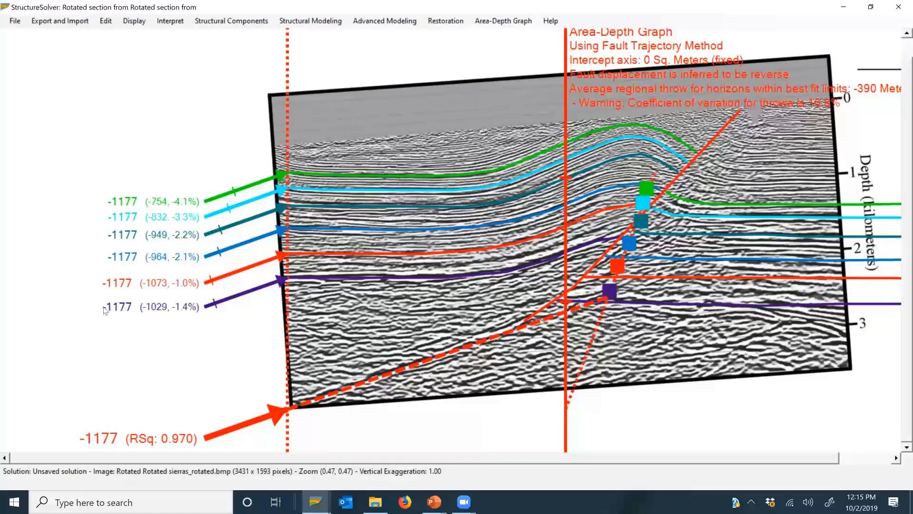
Step: Display the horizon areas and values and examine the displacement, bed-length and strain figures of the deepest purple horizon
left_click(483, 22)
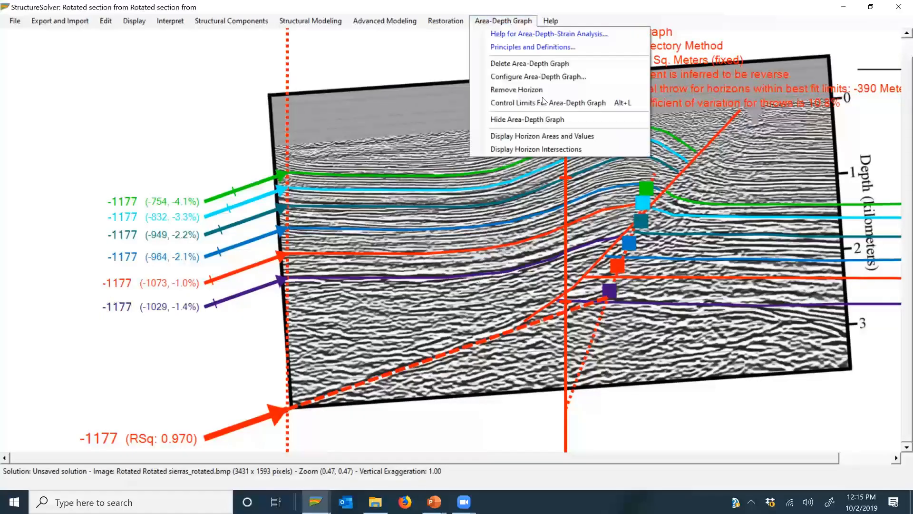
left_click(543, 136)
mouse_move(675, 298)
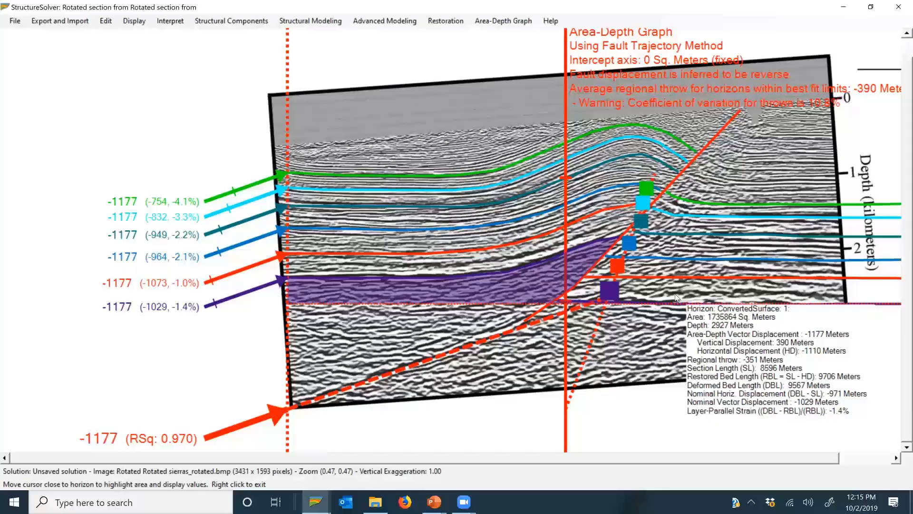
right_click(675, 297)
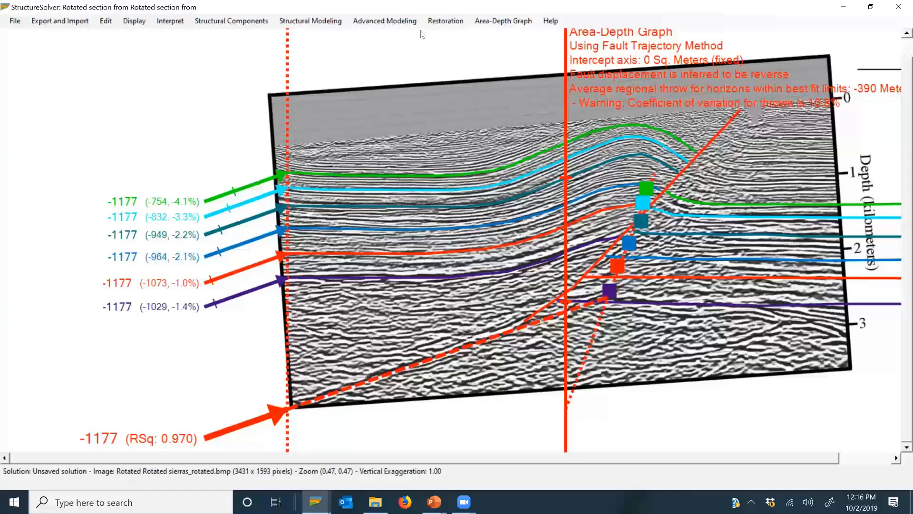
left_click(492, 23)
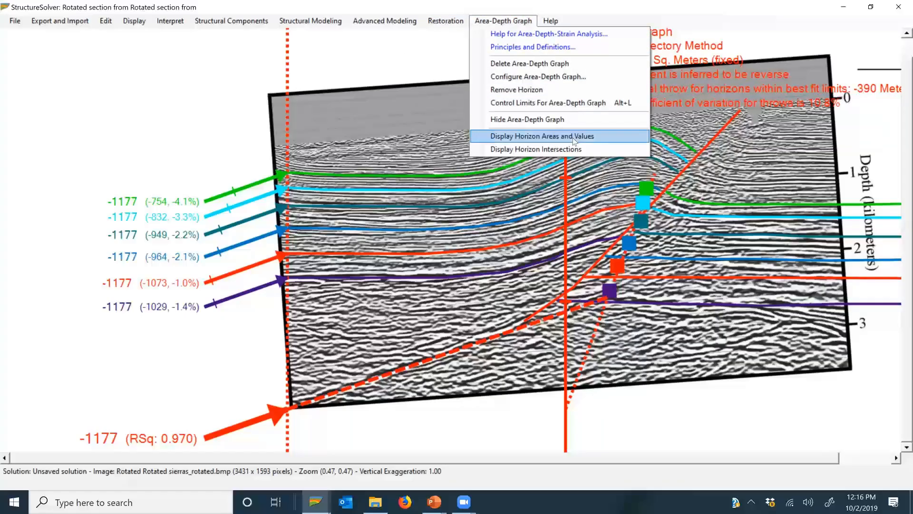
left_click(542, 136)
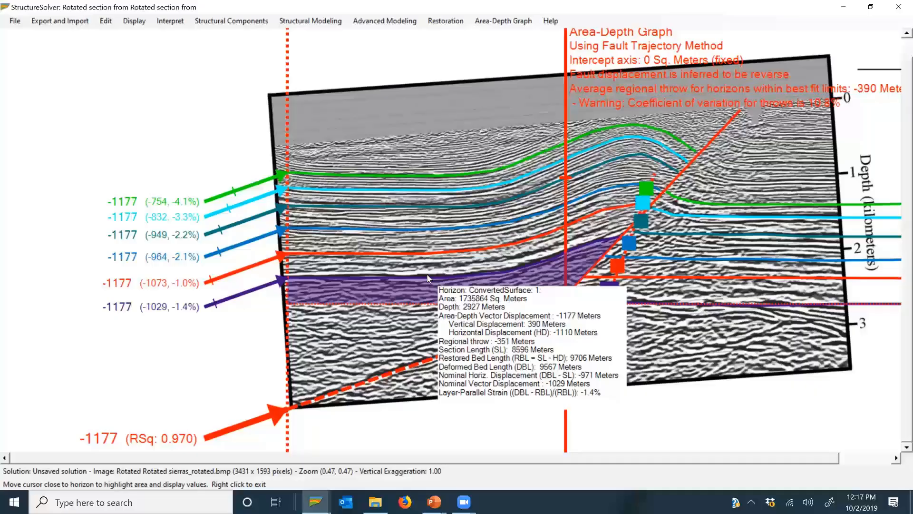
right_click(300, 301)
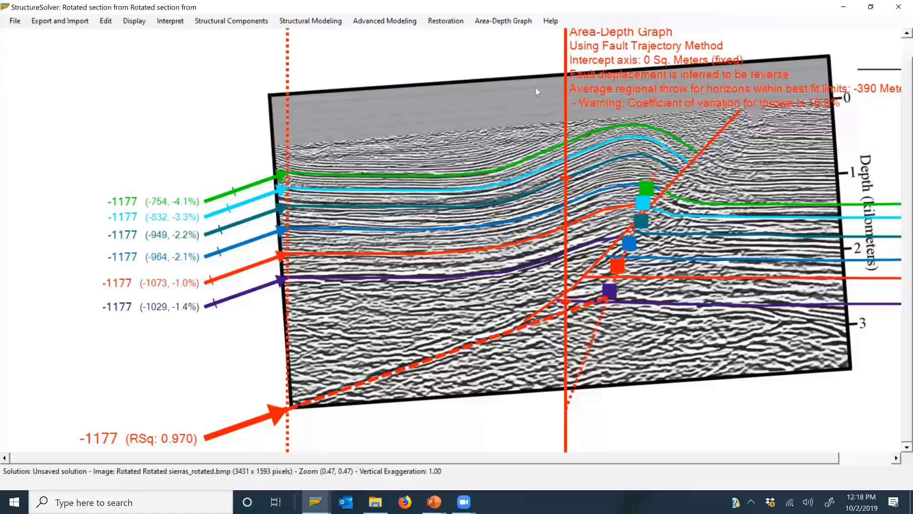
Step: Display the horizon intersections along the fault and inspect the points from the deepest to the shallowest horizon
left_click(504, 21)
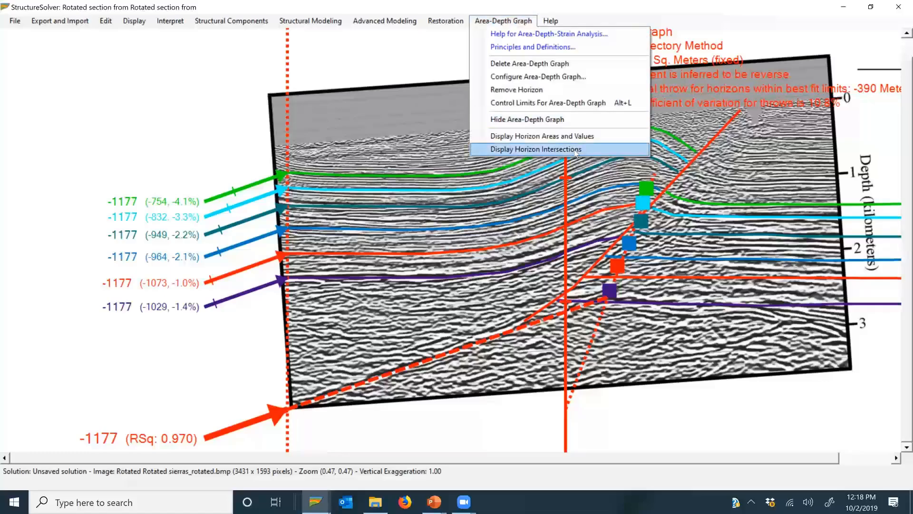
left_click(518, 151)
mouse_move(553, 301)
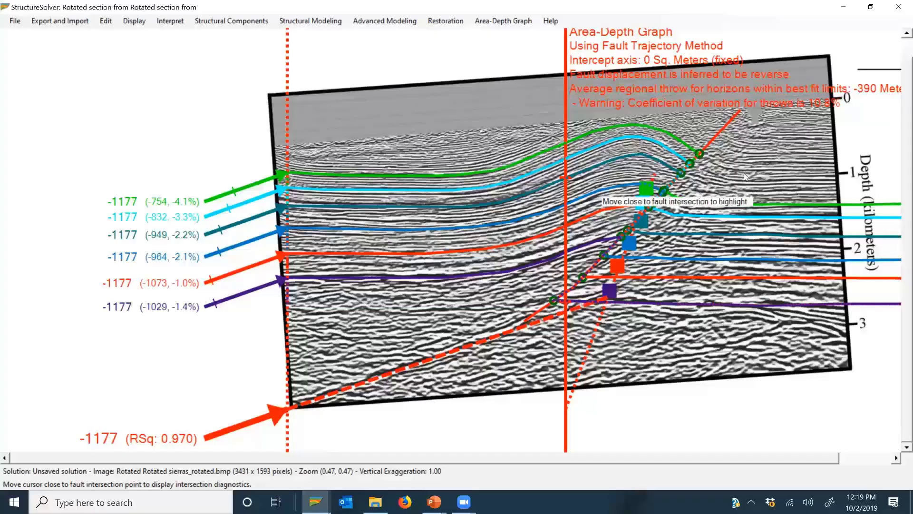
mouse_move(701, 157)
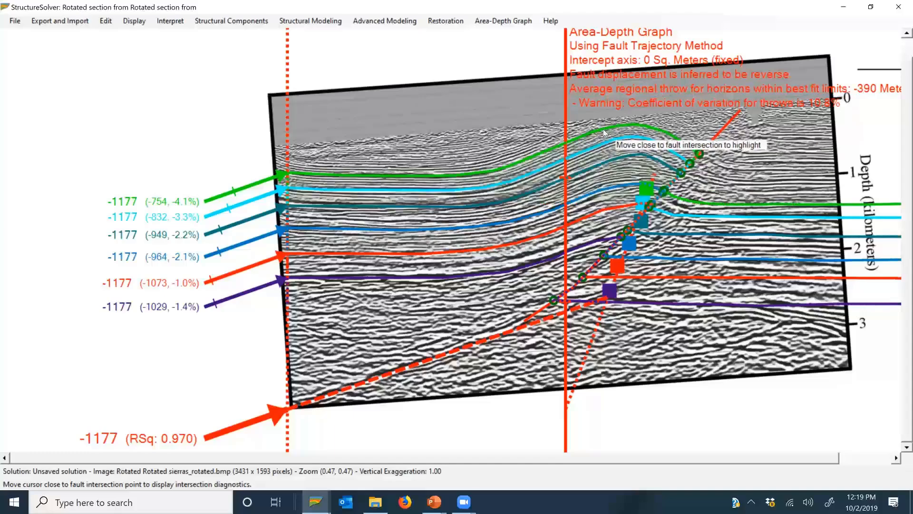
key("Escape")
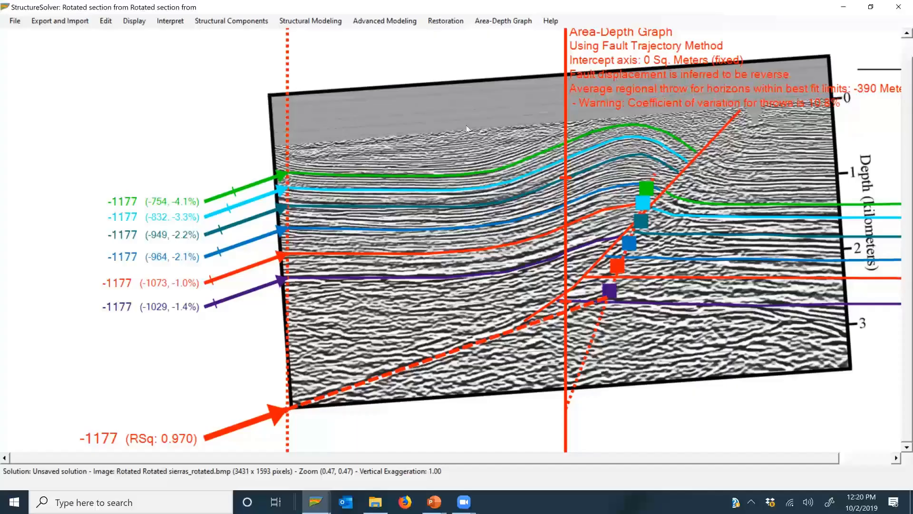
Step: Move the area-depth graph's minimum regional limit onto the fold's back limb until the dashed predicted fault lines up with the interpreted fault
left_click(513, 21)
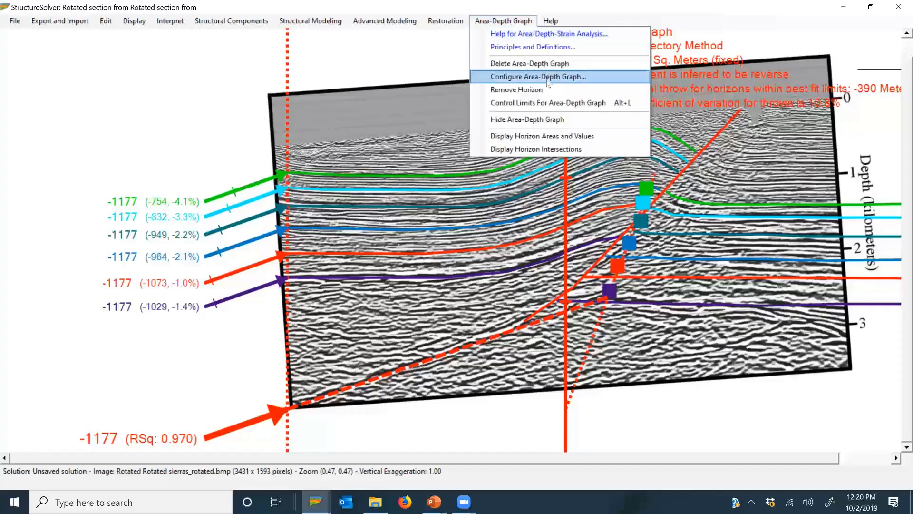
left_click(563, 105)
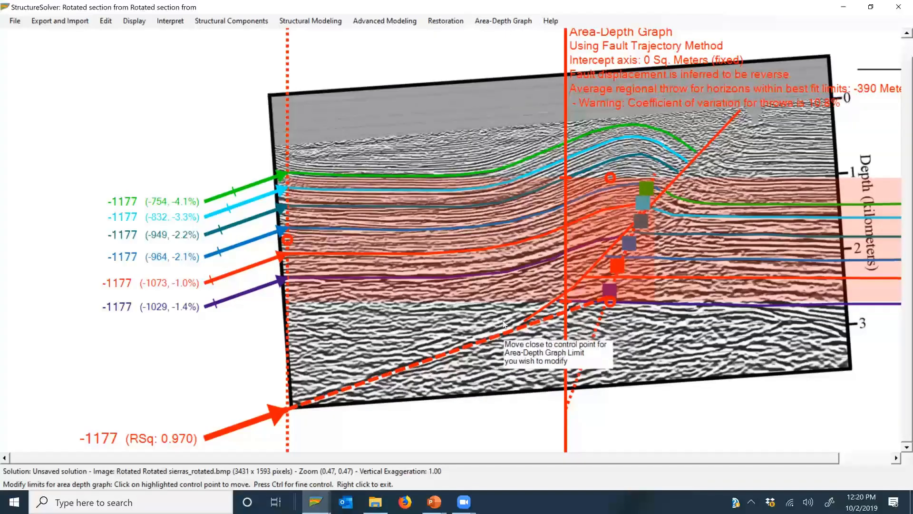
left_click(289, 241)
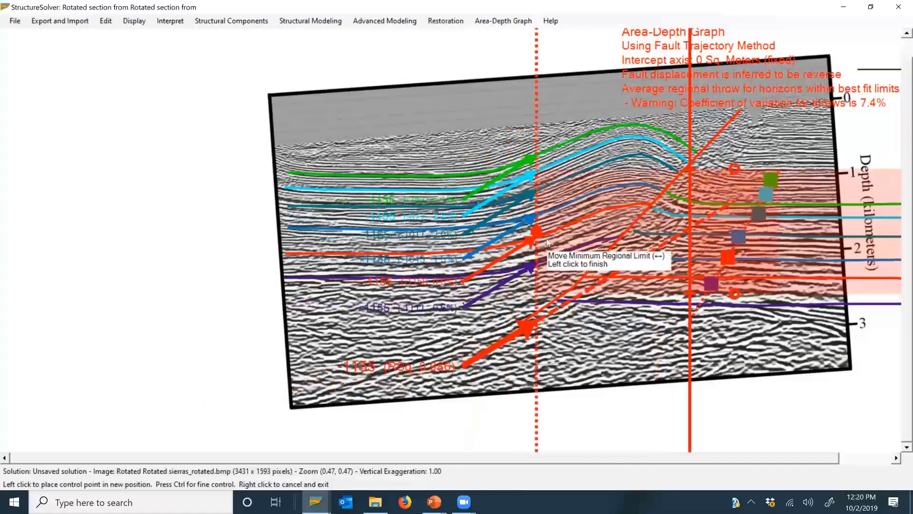
left_click(548, 241)
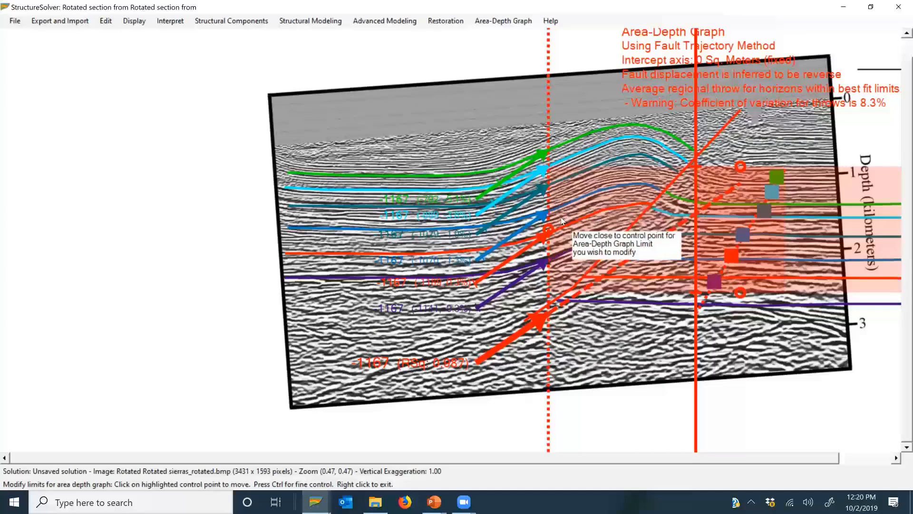
left_click(546, 232)
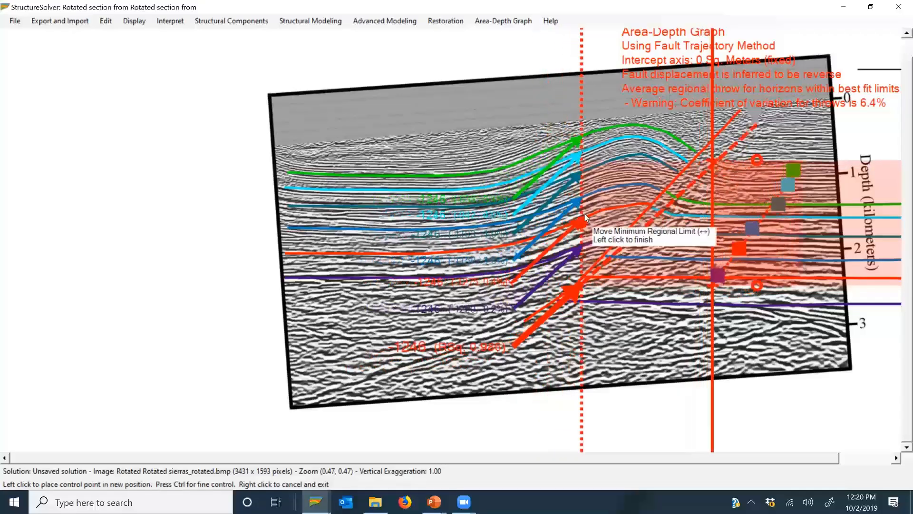
left_click(598, 215)
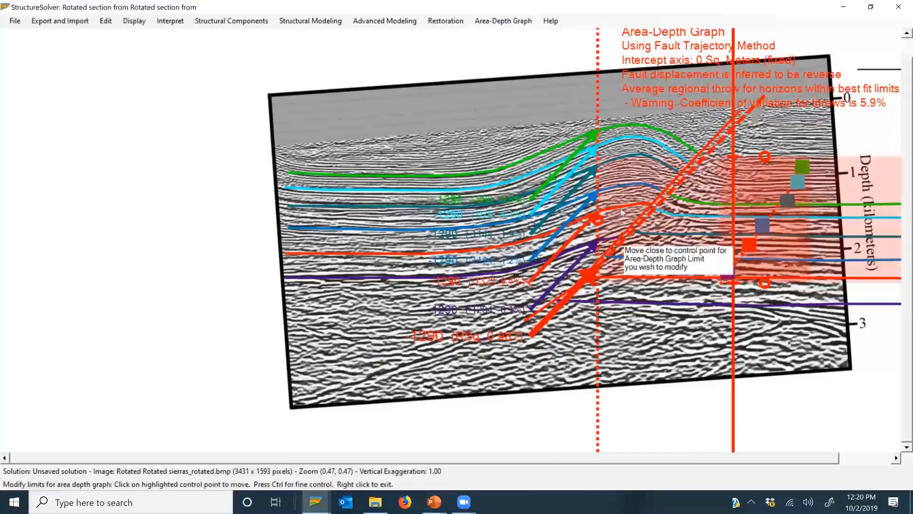
right_click(622, 212)
Step: Display the horizon areas and values and examine the displacement, bed-length and strain figures from the green horizon down to the deeper horizons
left_click(504, 21)
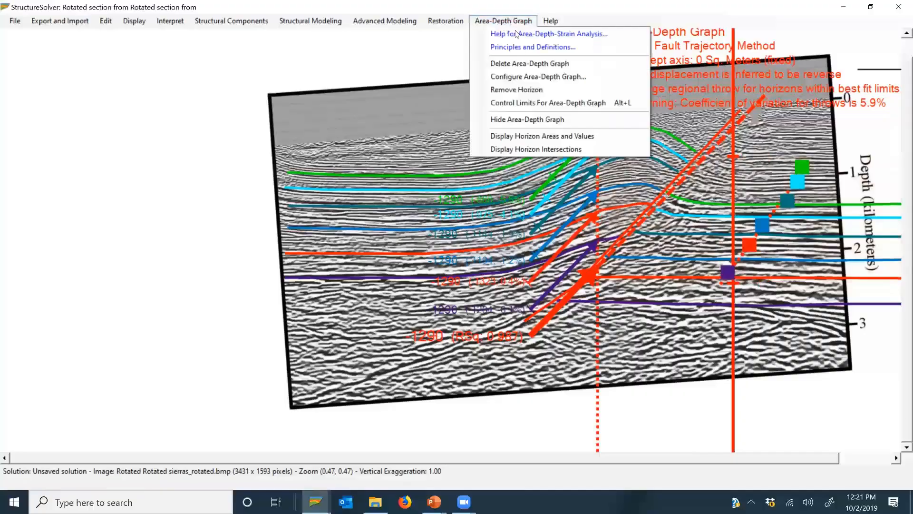
left_click(571, 142)
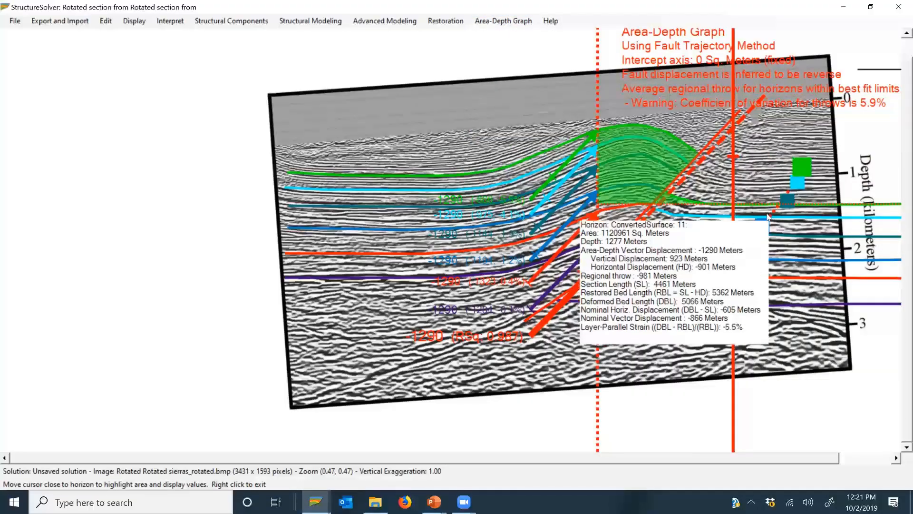
mouse_move(757, 248)
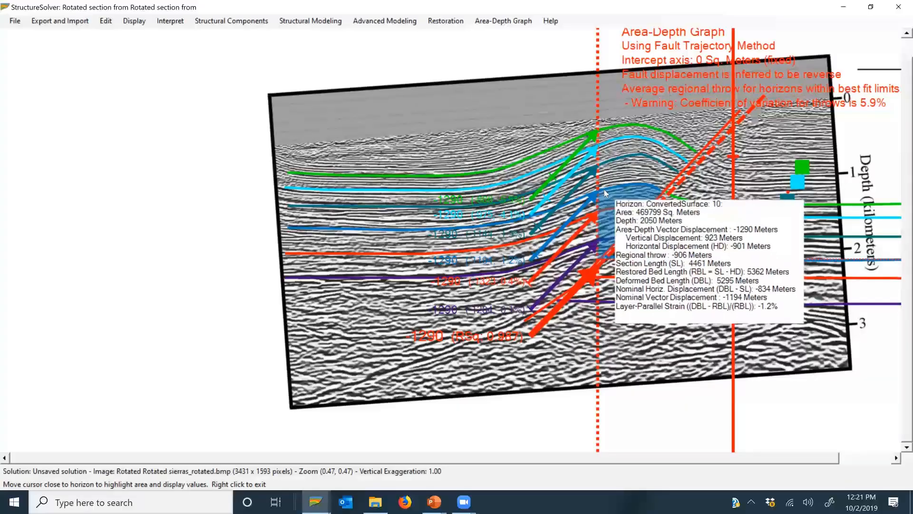
right_click(602, 275)
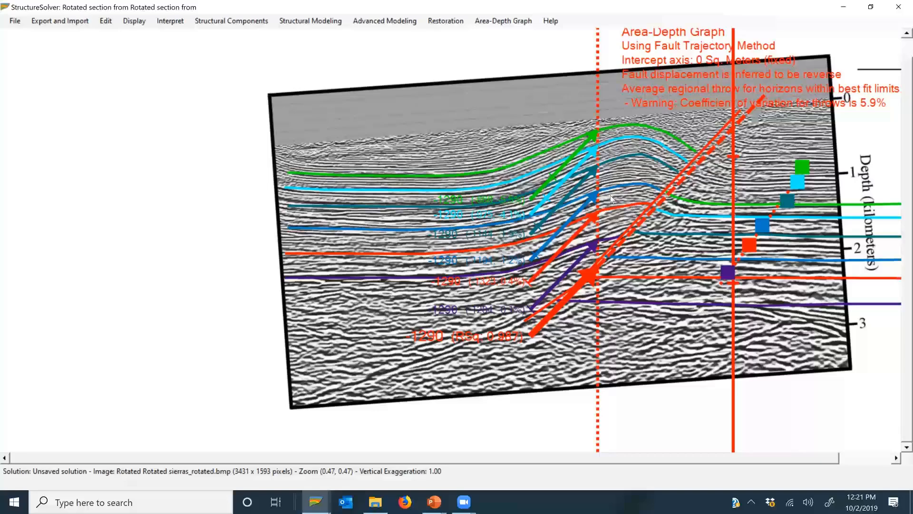
Step: Reconfigure the area-depth graph with a blue colour, keeping the Fault Trajectory Method
left_click(503, 20)
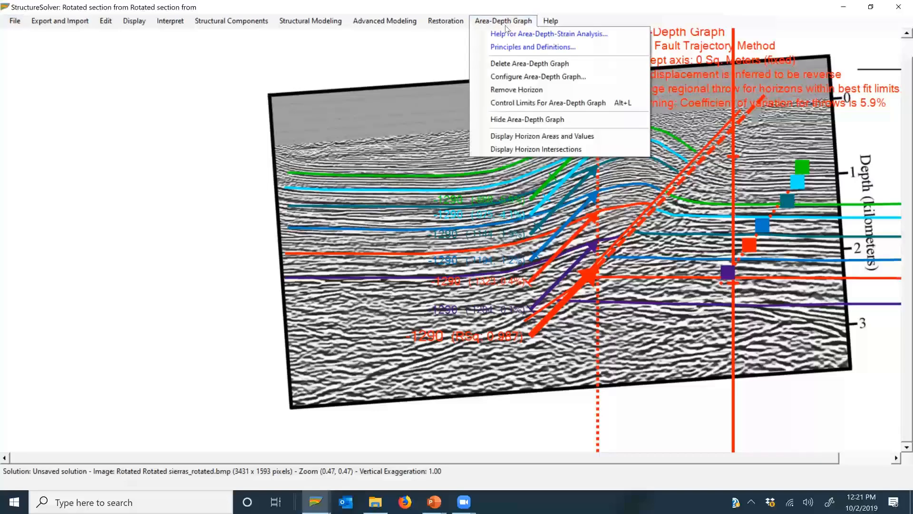
left_click(552, 79)
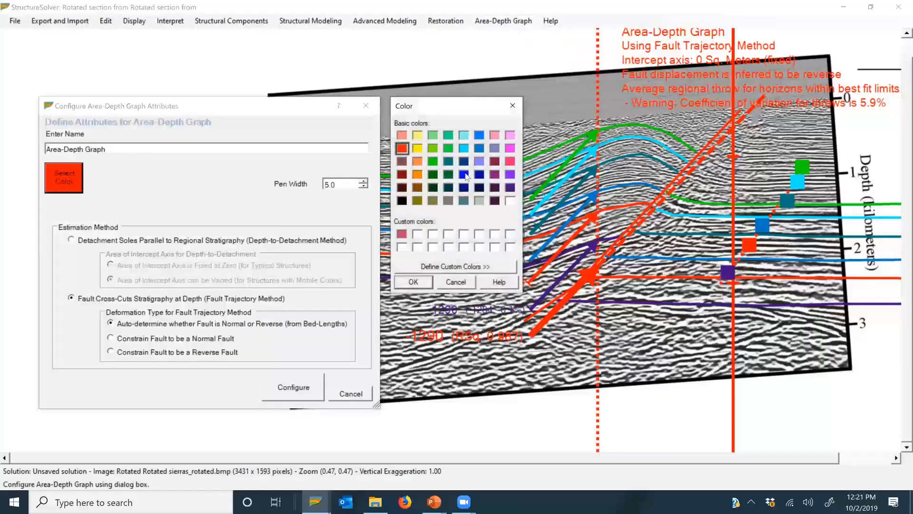
left_click(464, 174)
left_click(414, 282)
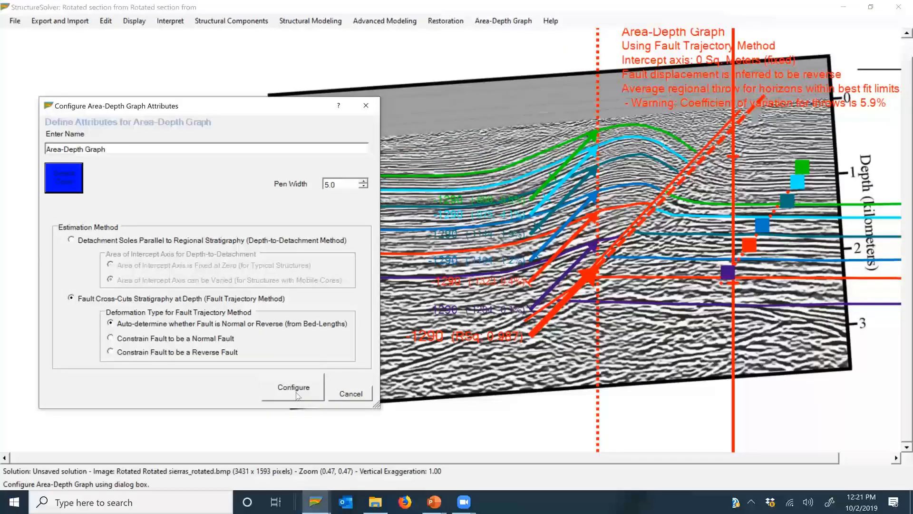
left_click(295, 392)
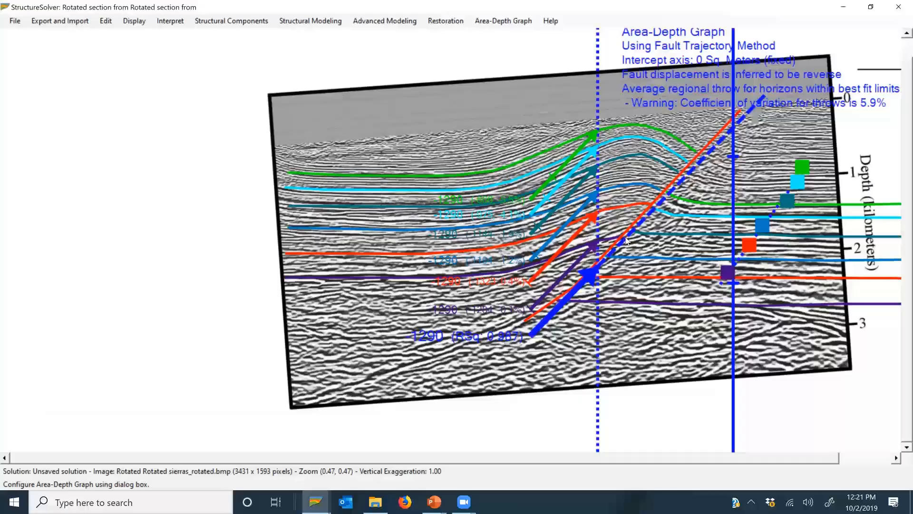
Step: Compare fits by moving the minimum regional limit out to the flat flank and back to where the predicted fault follows the interpreted fault
left_click(598, 223)
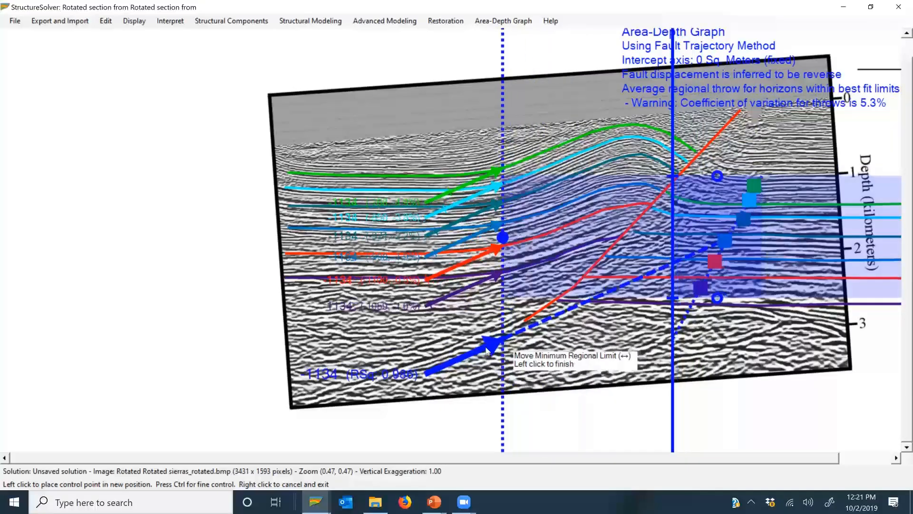
left_click(375, 388)
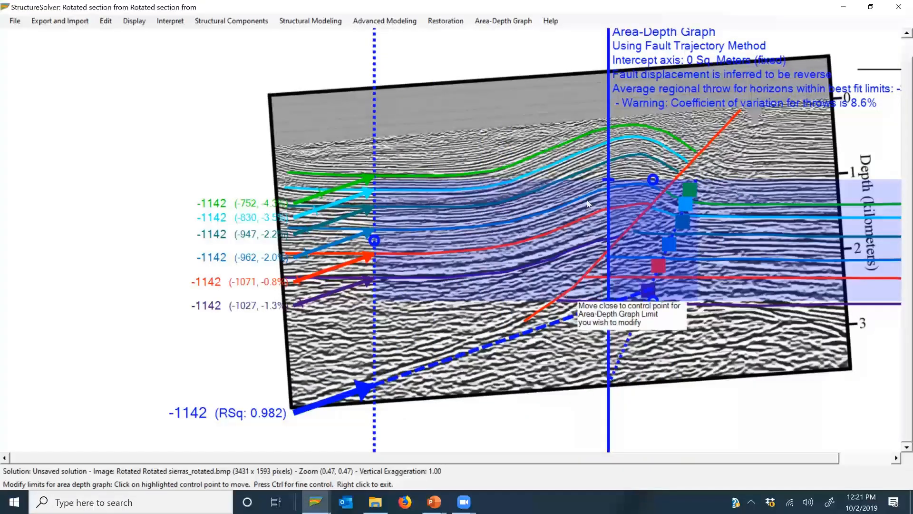
left_click(375, 241)
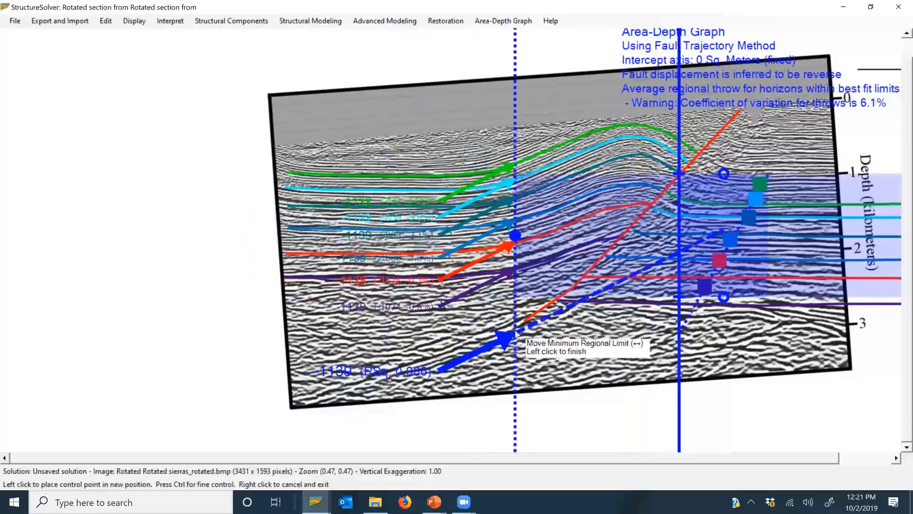
left_click(603, 280)
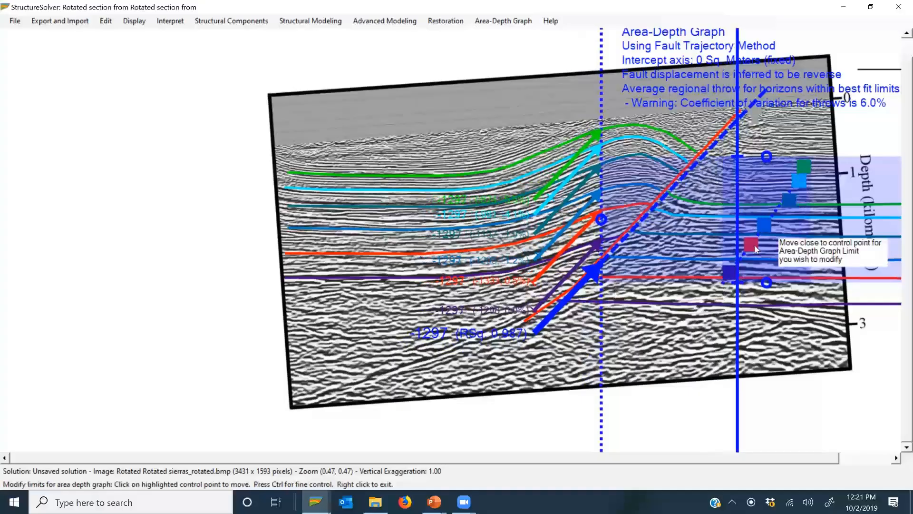
Step: Raise the lower limit for best fit so that the deepest purple horizon is excluded from the fit
left_click(766, 289)
left_click(769, 267)
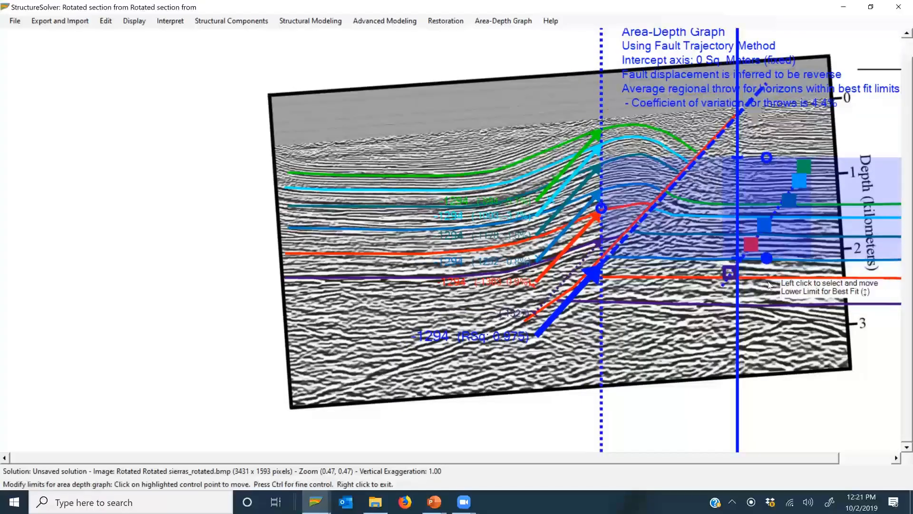
right_click(769, 286)
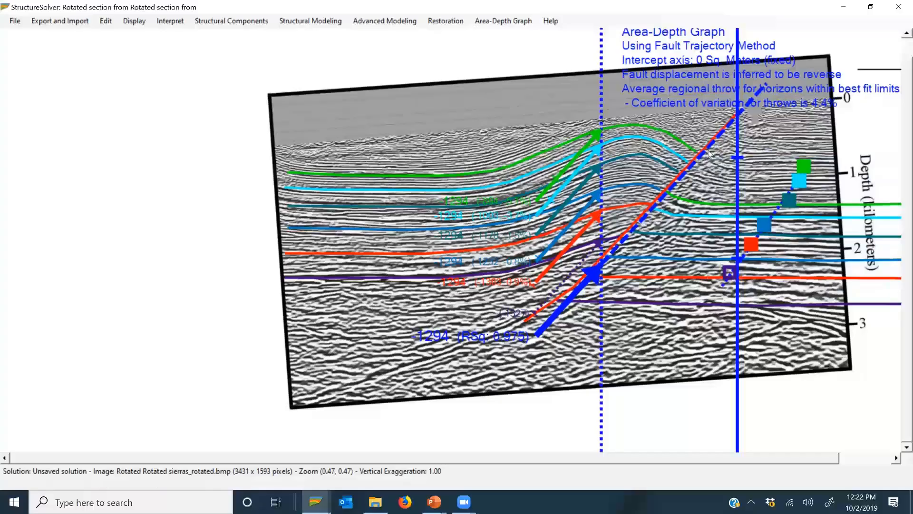
Step: Move the minimum regional limit back across the flat flank, close to the seismic section's edge away from the fold
right_click(623, 215)
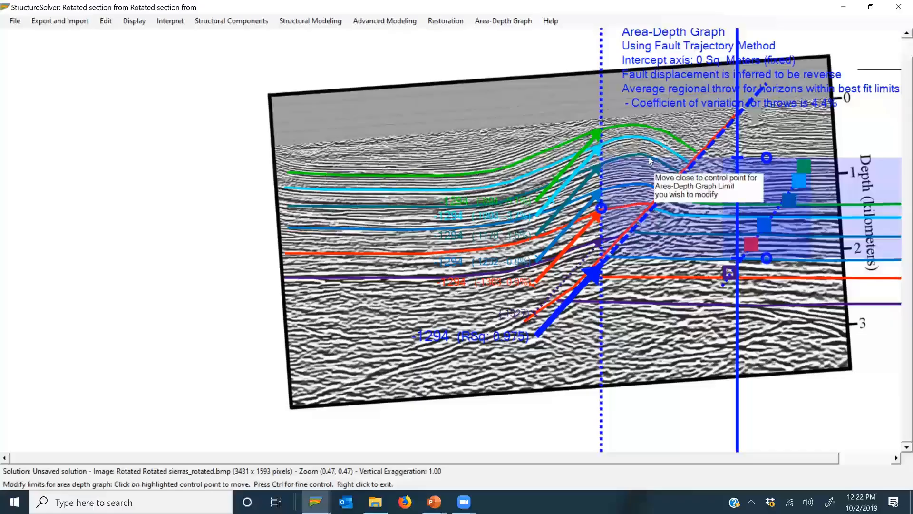
left_click(597, 211)
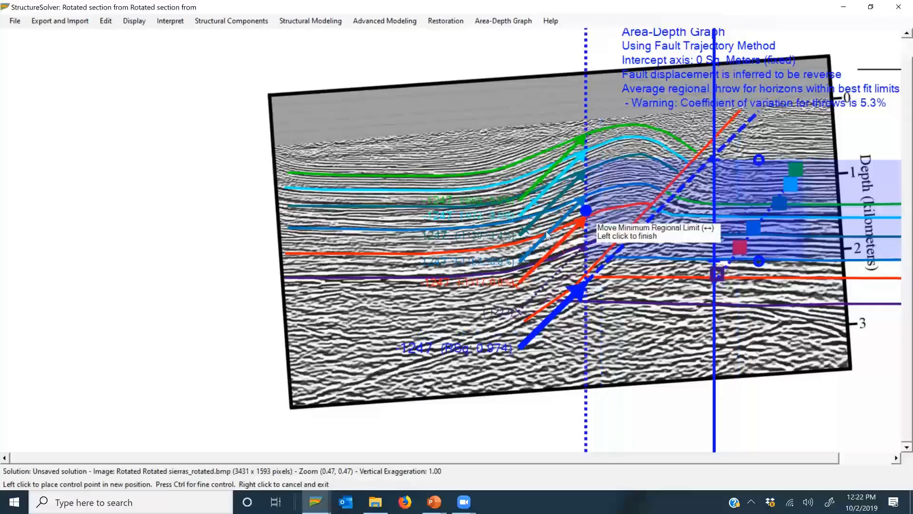
left_click(327, 297)
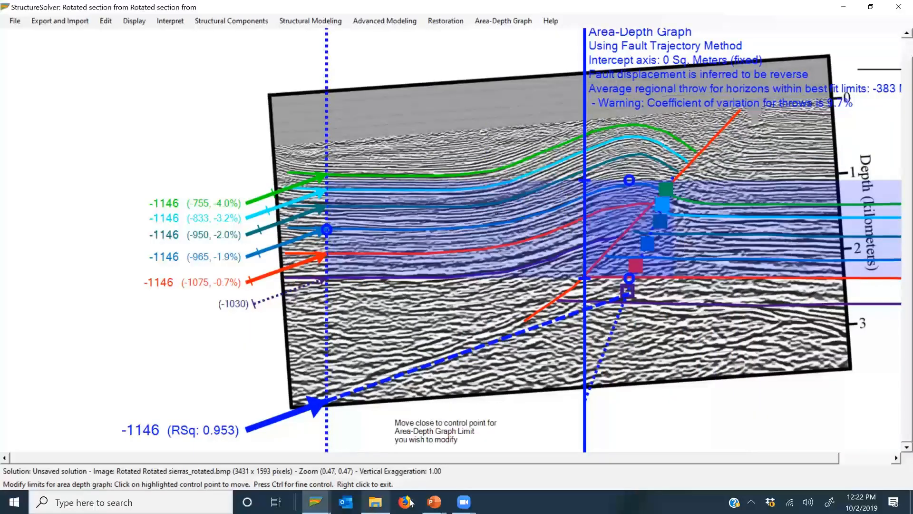
Step: Open the 2.NigerDeltaInterpreted.structx solution from the AreaDepthExamples folder
mouse_move(386, 502)
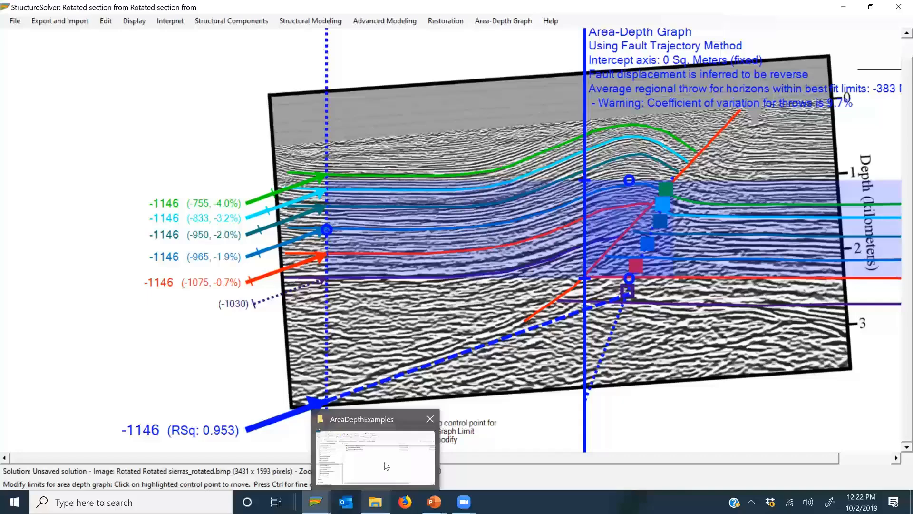
left_click(386, 466)
double_click(320, 202)
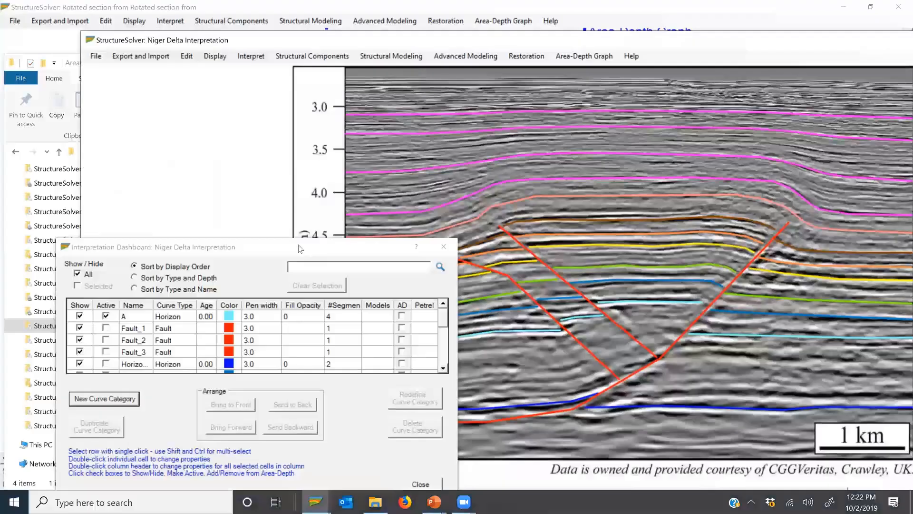
Step: Maximize the Niger Delta Interpretation window and close its Interpretation Dashboard
left_click_drag(300, 248, 82, 164)
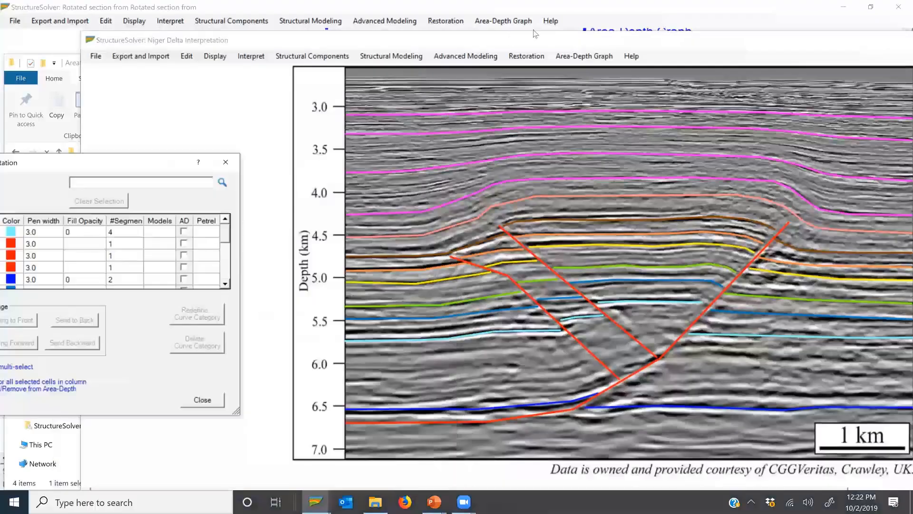
double_click(526, 46)
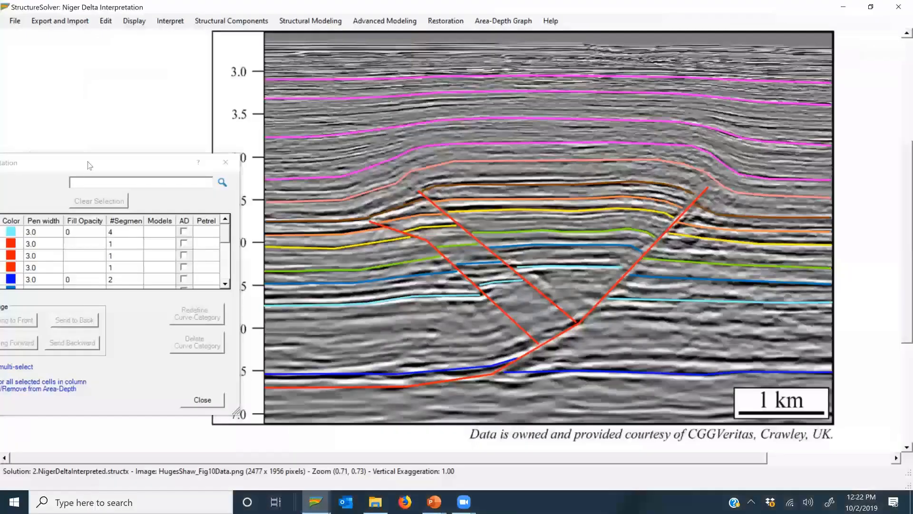
left_click_drag(92, 166, 288, 218)
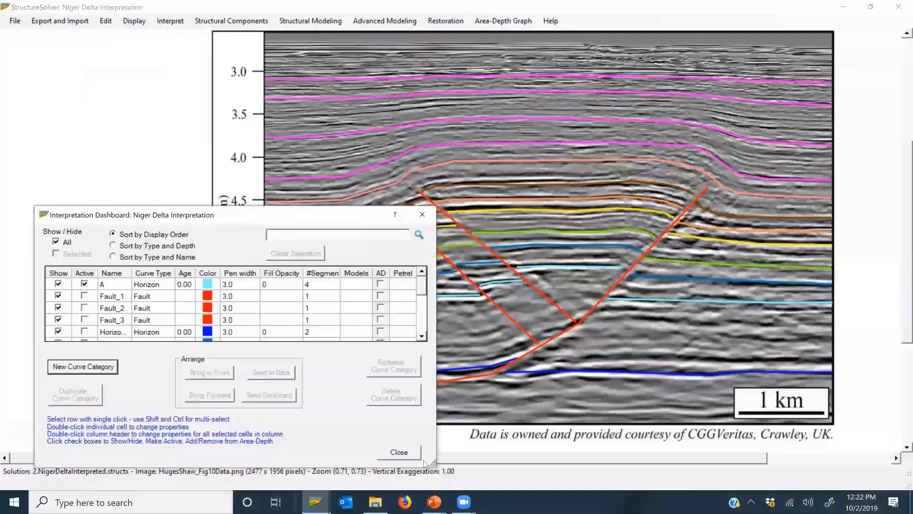
left_click(405, 455)
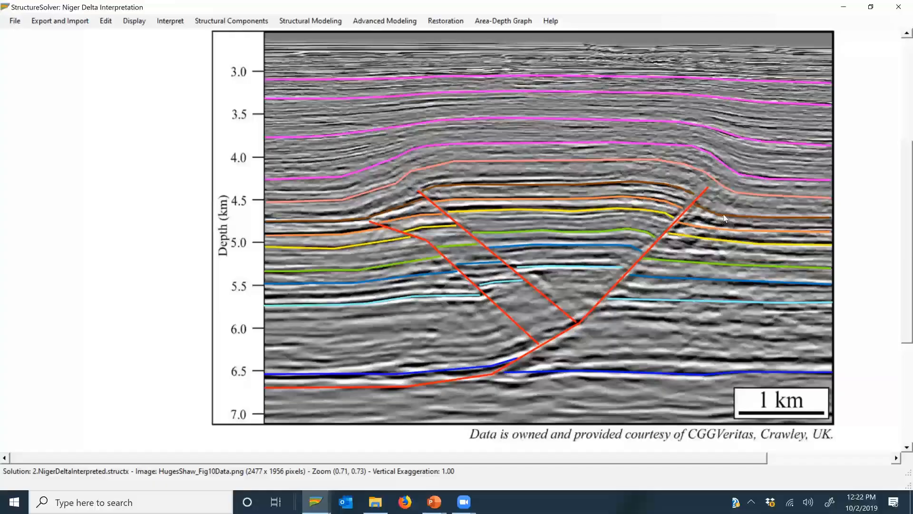
Step: Create an area-depth graph for the Niger Delta section with the Depth-to-Detachment Method and proceed to horizon selection
left_click(515, 21)
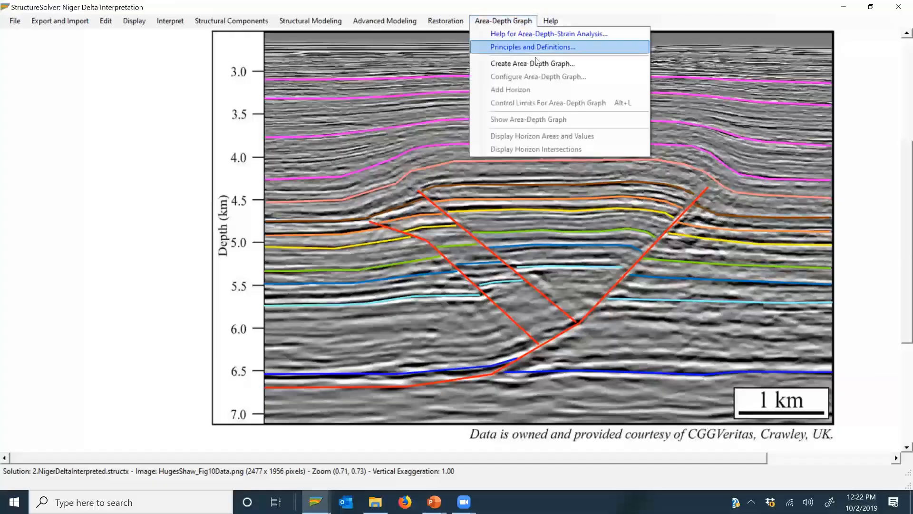
left_click(538, 63)
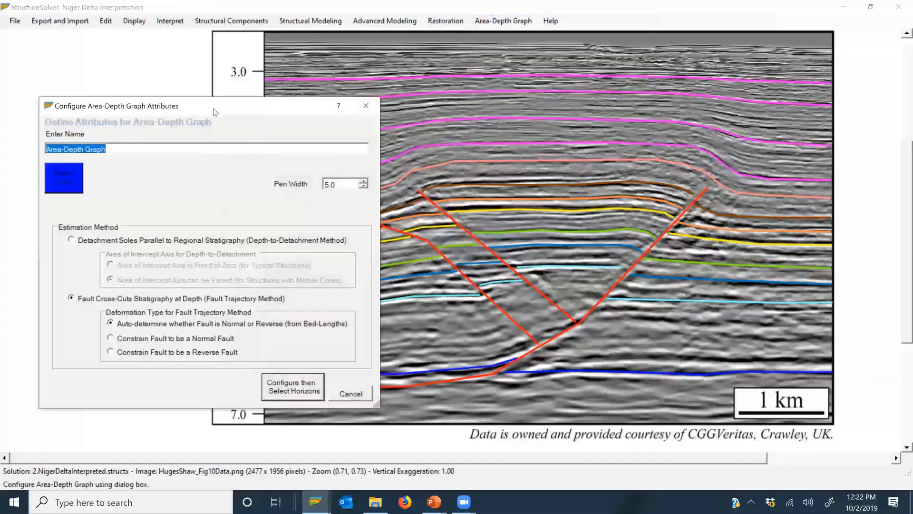
left_click_drag(291, 111, 387, 107)
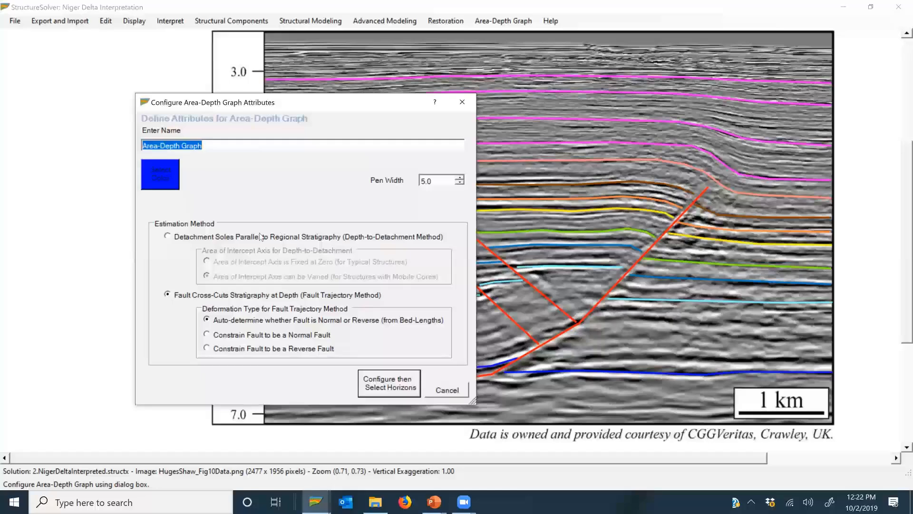
left_click(208, 237)
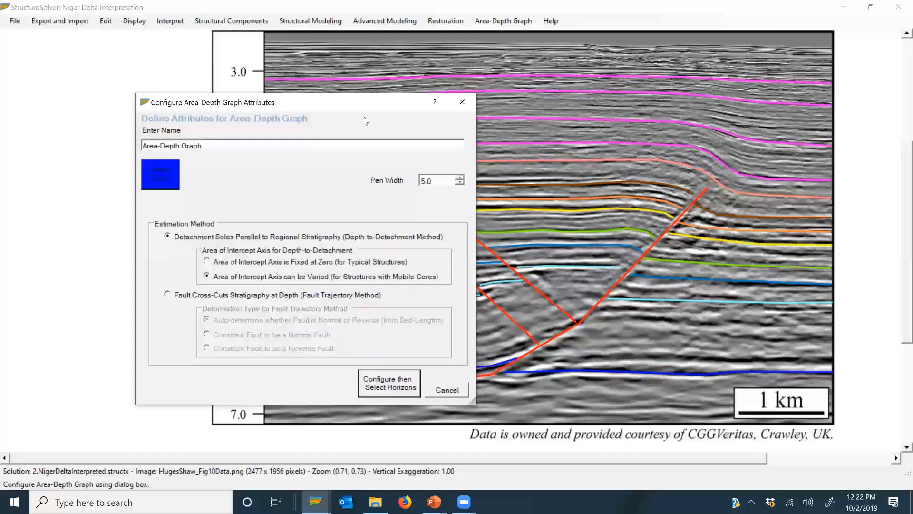
left_click_drag(359, 104, 339, 331)
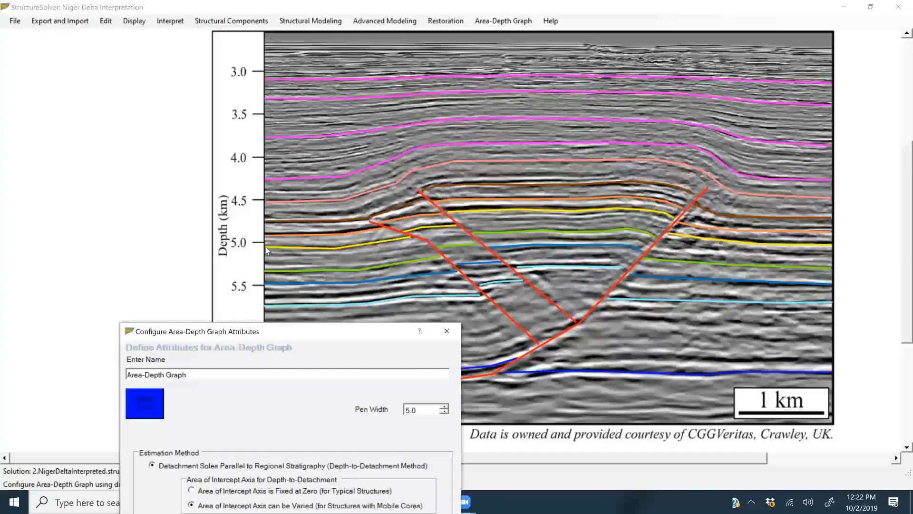
left_click(136, 21)
left_click(264, 354)
left_click(326, 396)
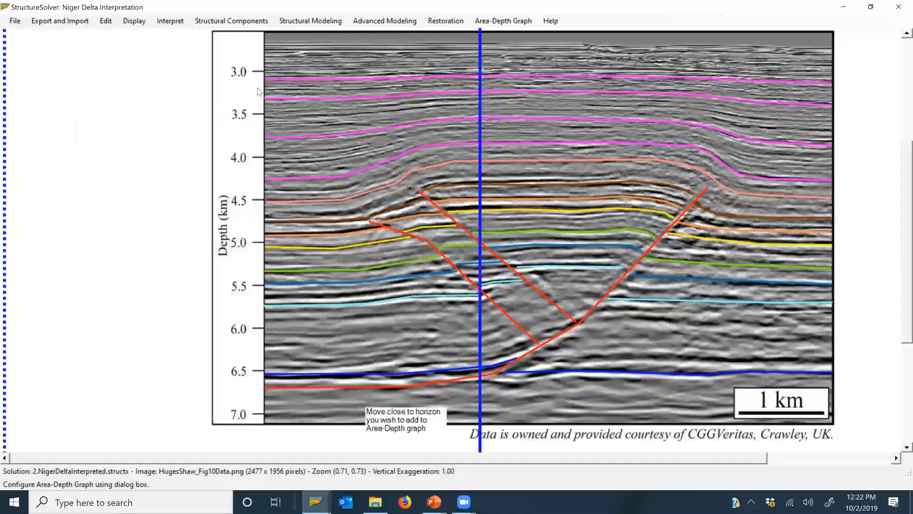
Step: Measure horizontally from one section edge to the other along the orange and the blue horizon to compare their regional levels
left_click(135, 21)
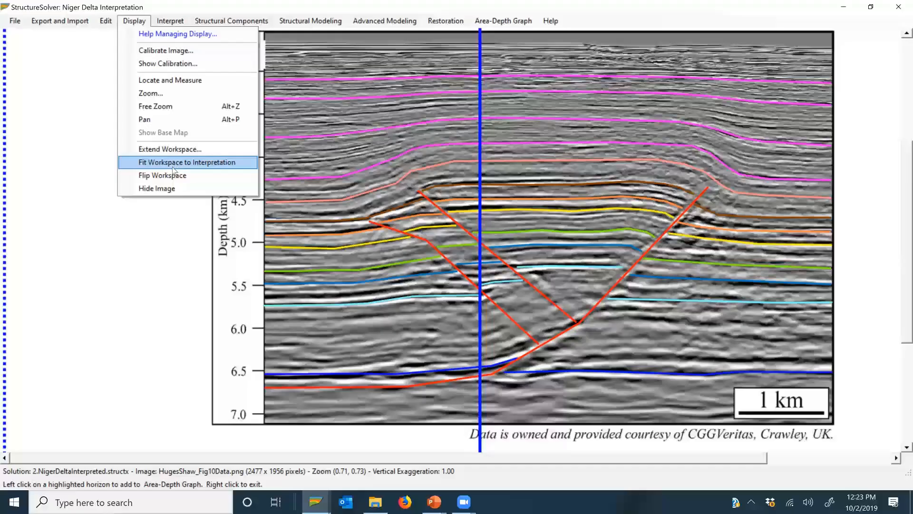
left_click(170, 79)
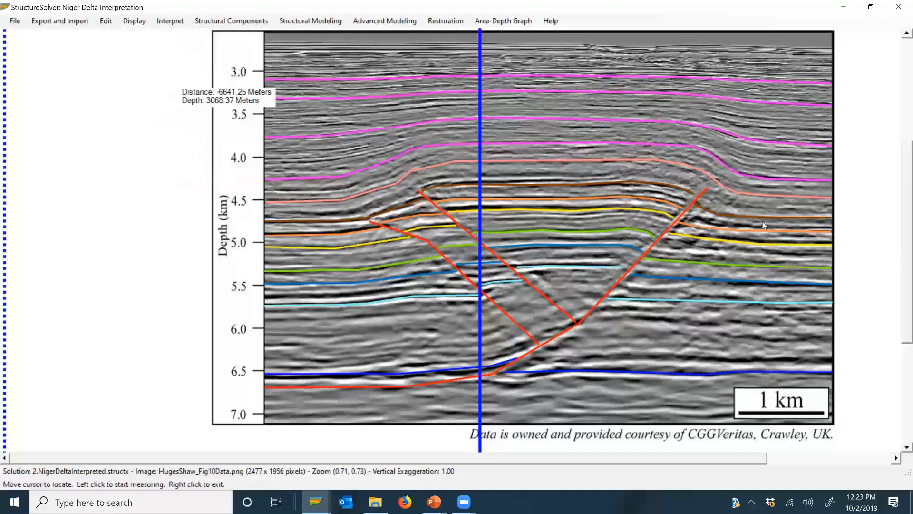
left_click(833, 235)
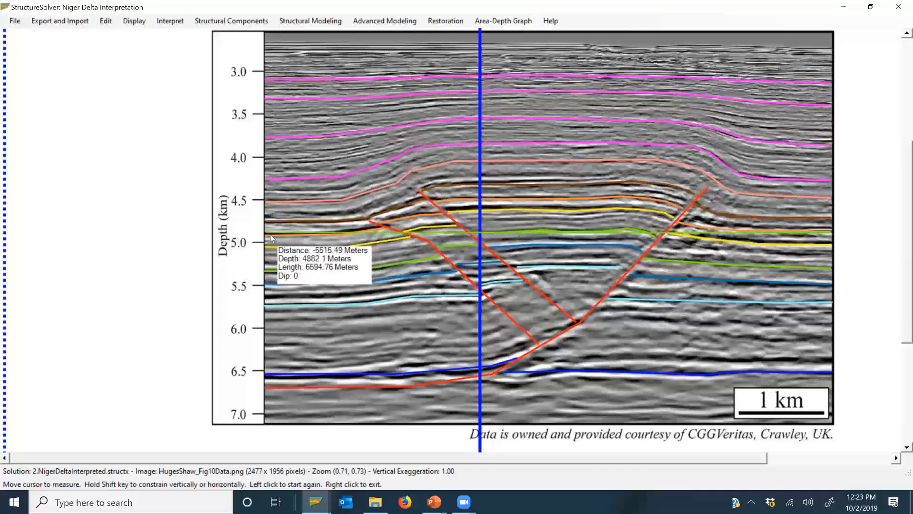
left_click(266, 252)
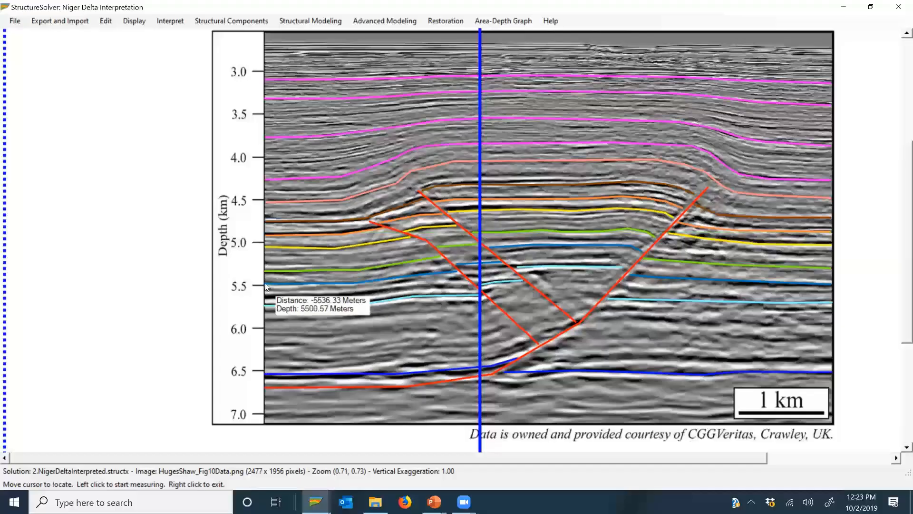
left_click(266, 285)
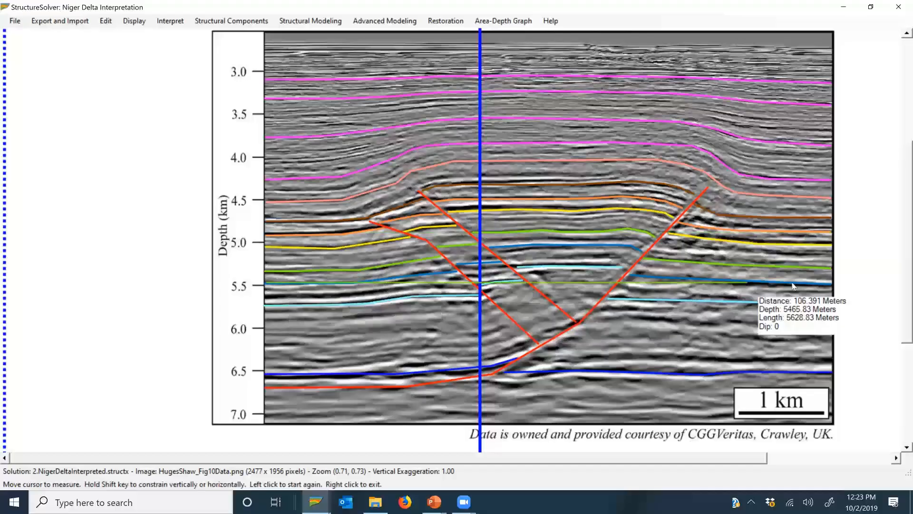
left_click(831, 290)
right_click(851, 302)
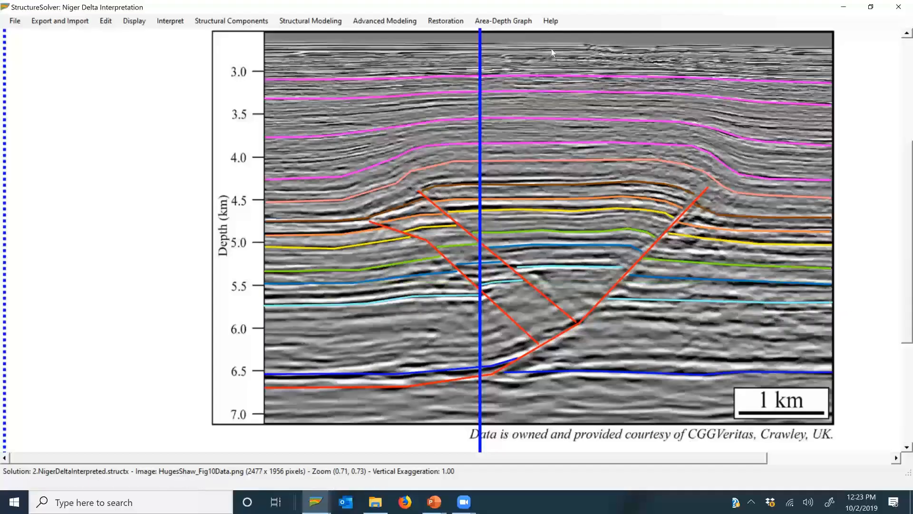
Step: Add Horizon_1, horizons A to F and the salmon horizon above them to the area-depth graph
left_click(504, 21)
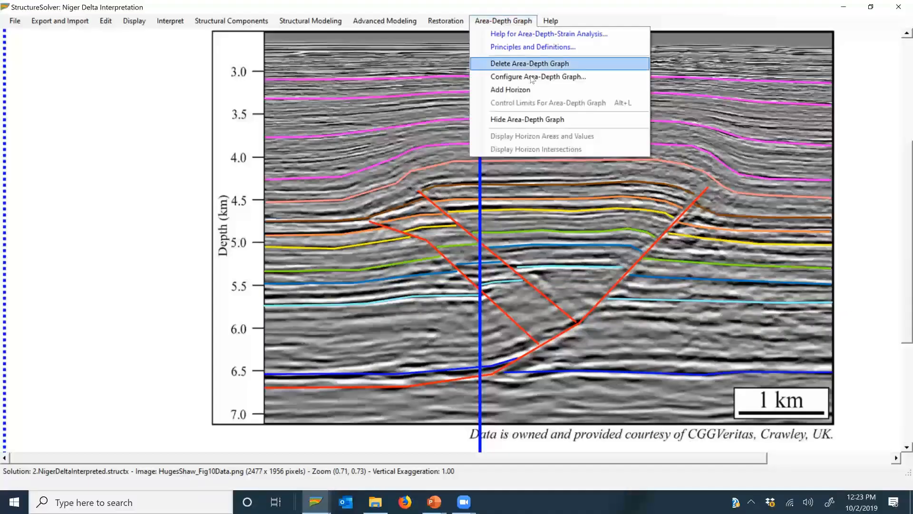
left_click(571, 90)
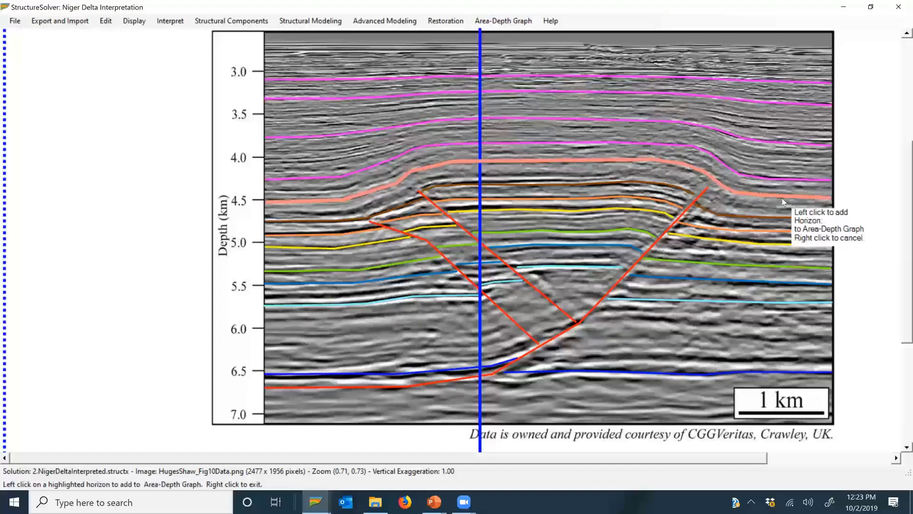
left_click(728, 370)
left_click(729, 301)
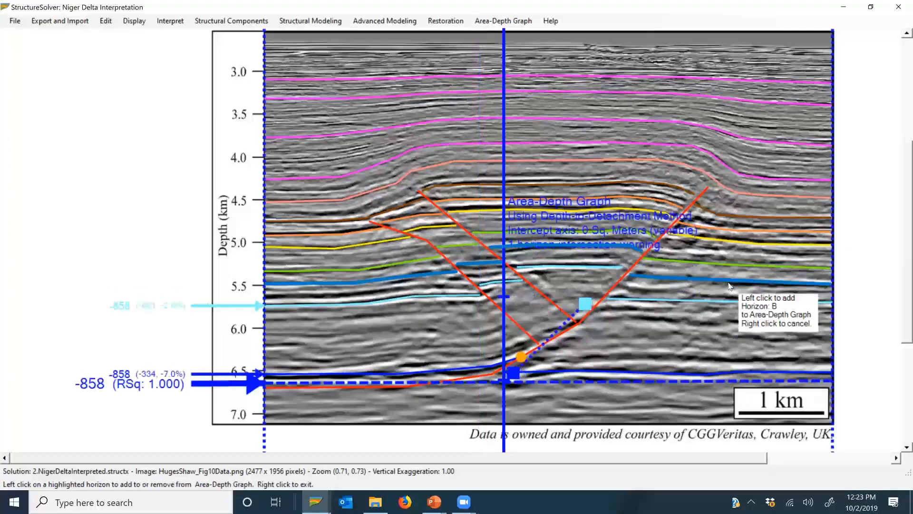
left_click(731, 281)
left_click(733, 262)
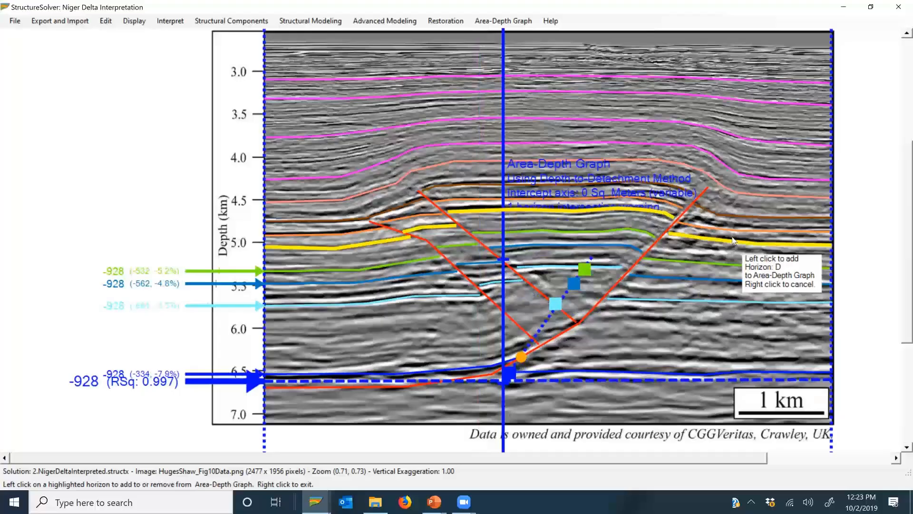
left_click(733, 240)
left_click(736, 233)
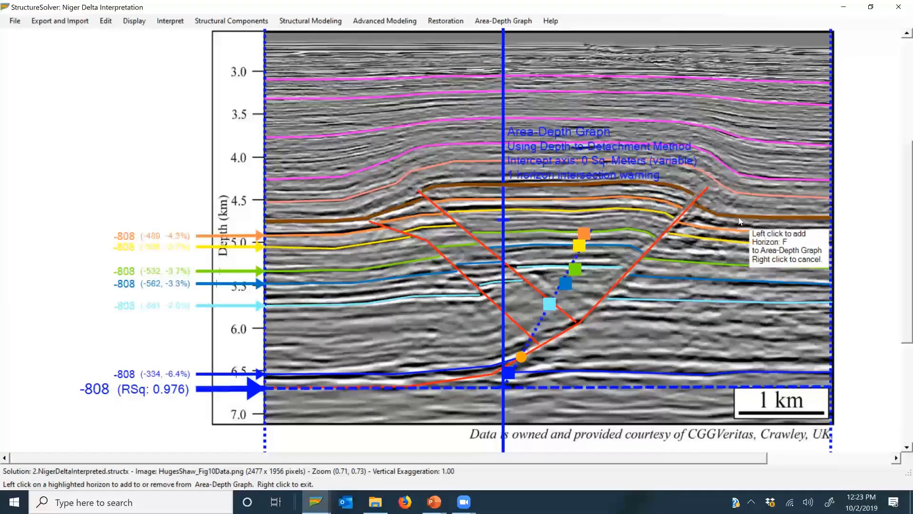
left_click(742, 214)
left_click(748, 192)
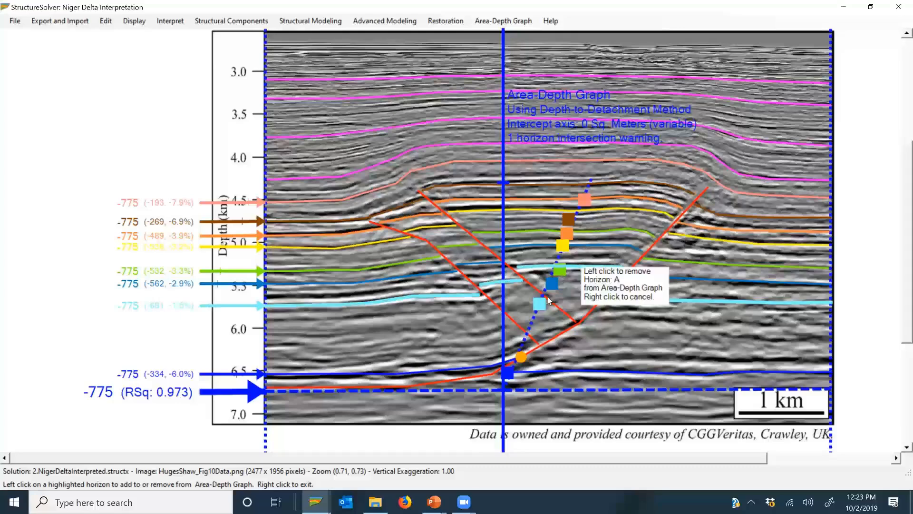
Step: Add the four magenta growth horizons, from the deepest up to Growth_4, to the area-depth graph
left_click(771, 181)
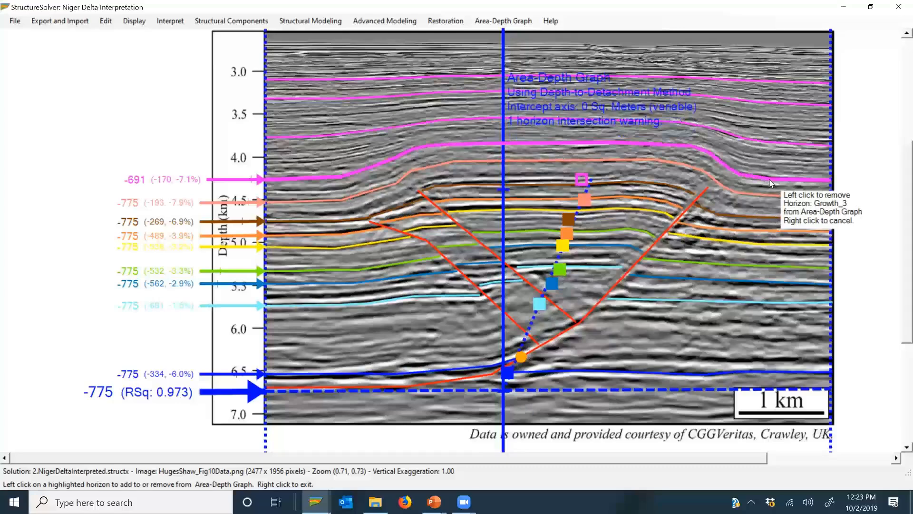
left_click(778, 143)
left_click(778, 91)
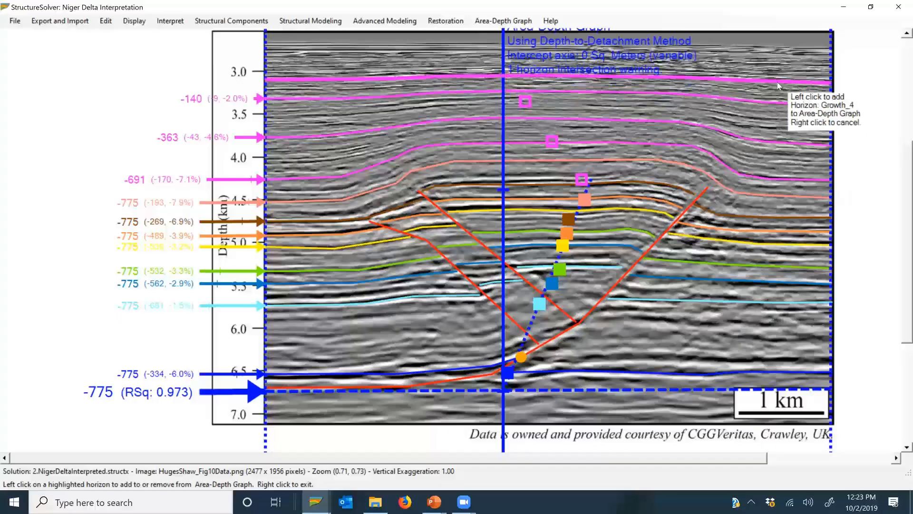
left_click(777, 82)
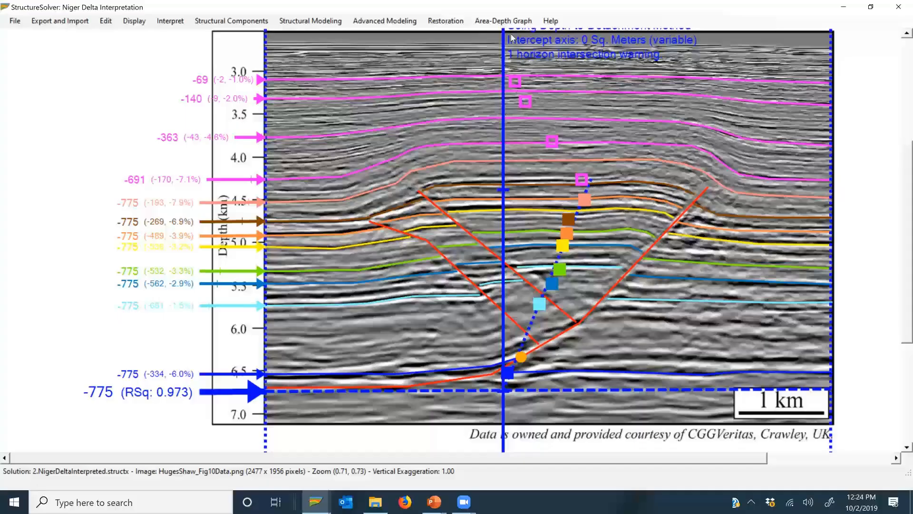
Step: Display the horizon areas and values and examine those of the Growth_4 and salmon horizons
left_click(504, 21)
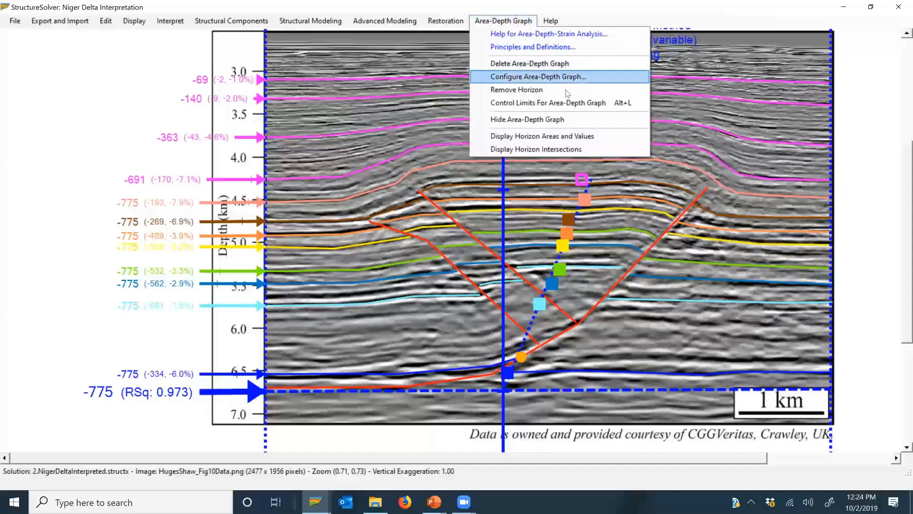
left_click(564, 137)
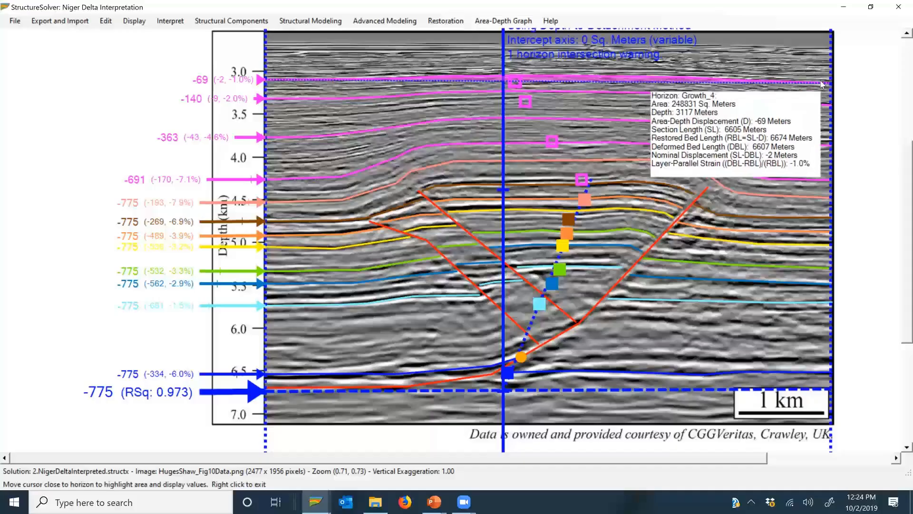
mouse_move(788, 208)
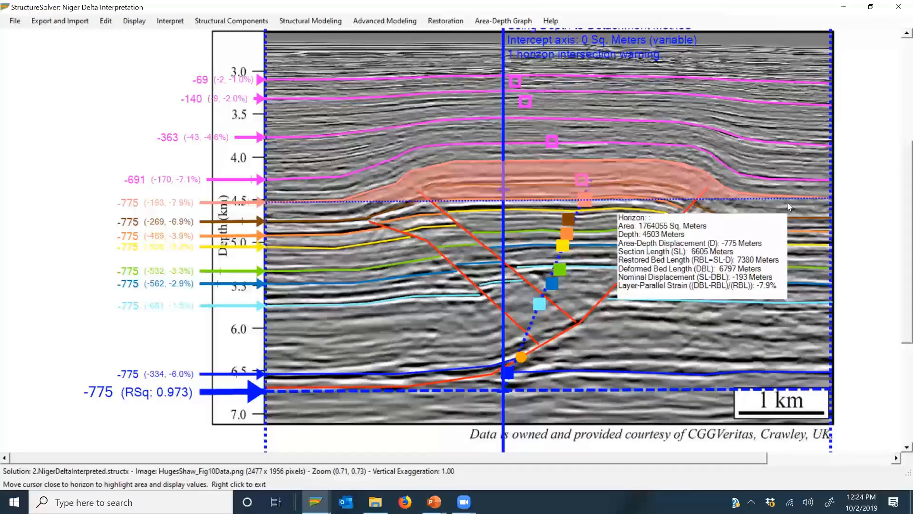
mouse_move(789, 224)
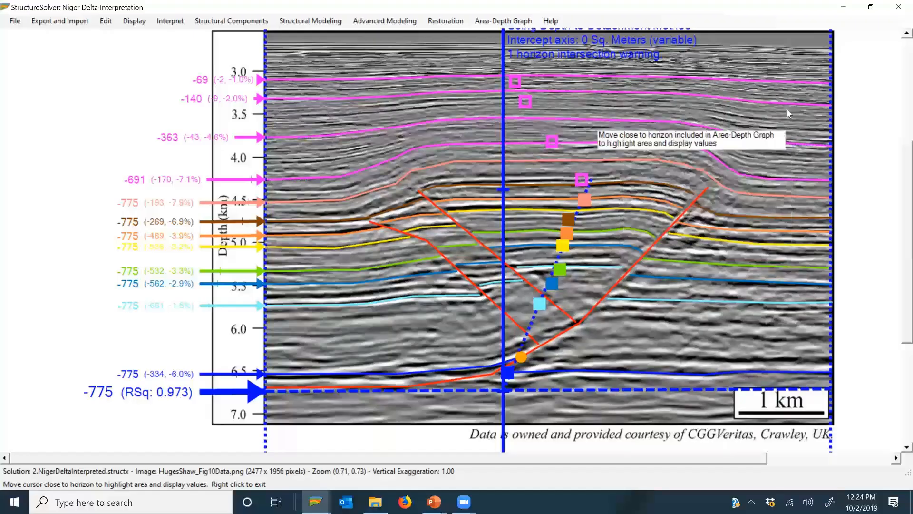
mouse_move(787, 89)
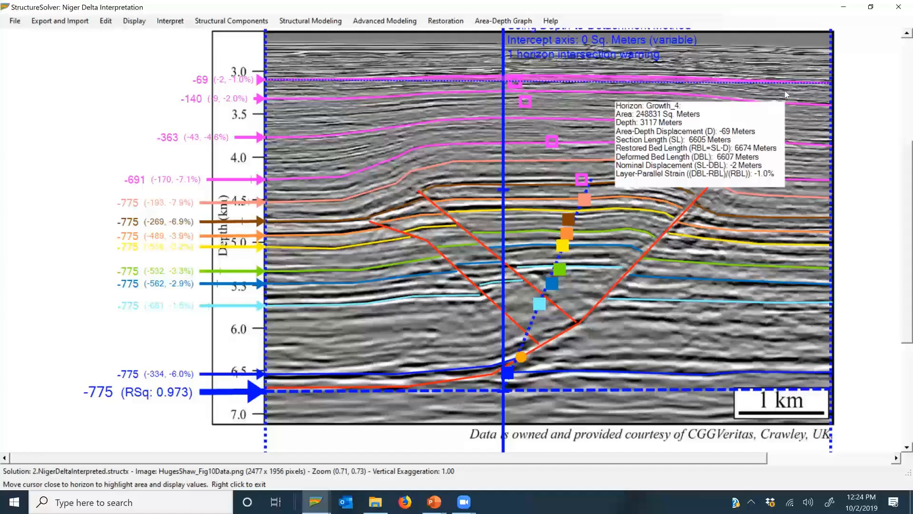
right_click(794, 100)
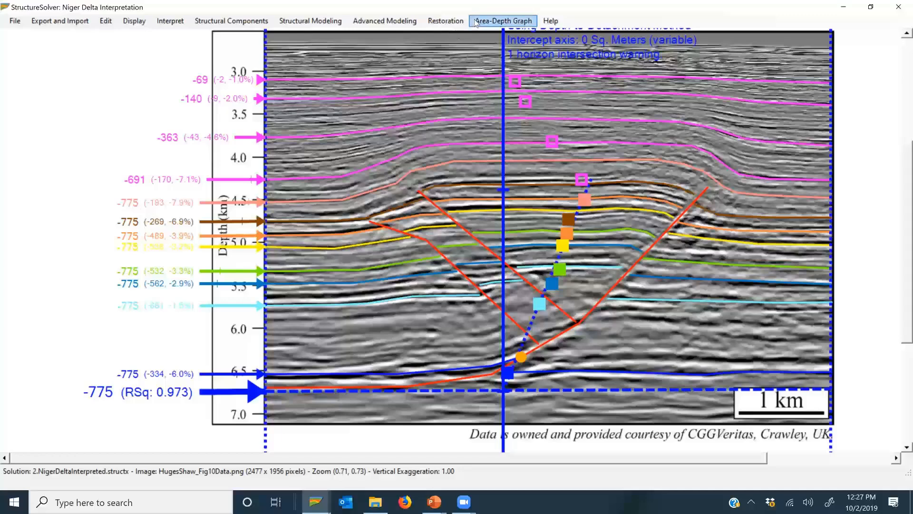
Step: Display the horizon intersections and examine the match and slip of horizon A and shallower horizons along Fault_1
left_click(503, 20)
left_click(540, 149)
mouse_move(607, 297)
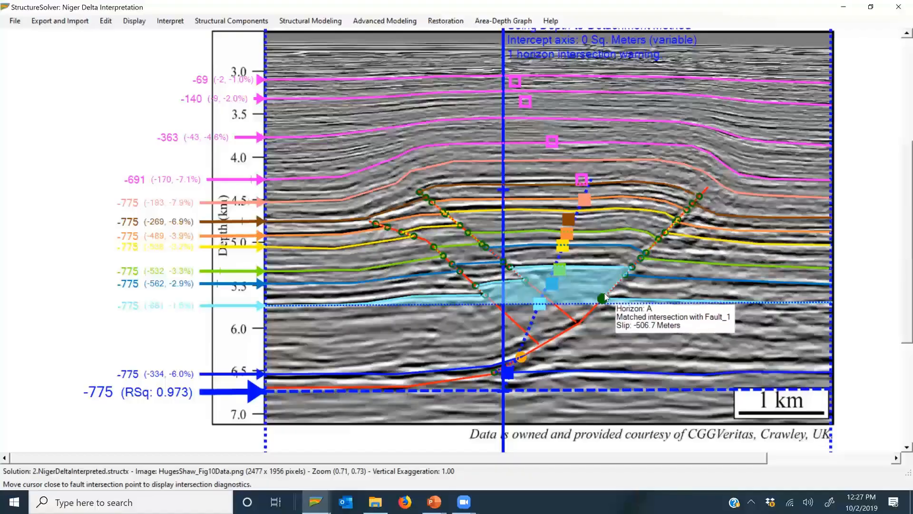
mouse_move(696, 203)
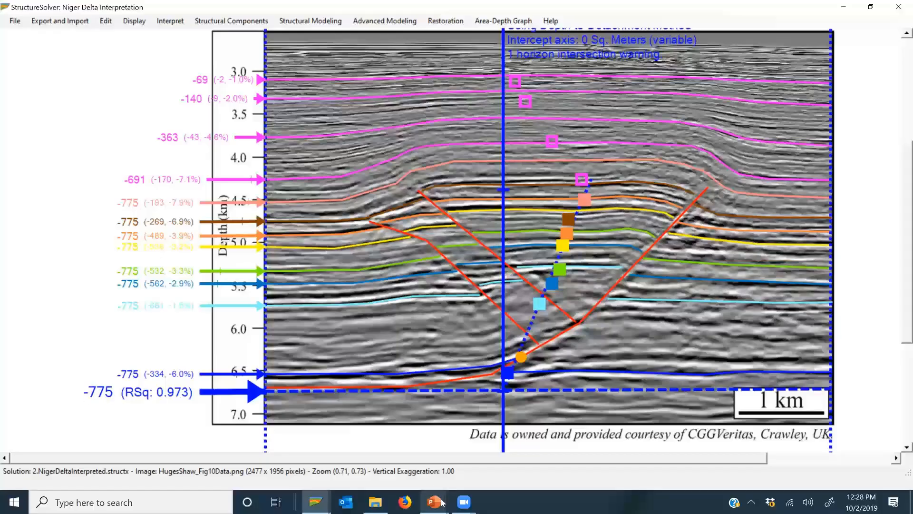
Step: Open the 3.NigerDeltaSingleFaultModel.structx solution from the AreaDepthExamples folder, move its Interpretation Dashboard clear of the section and maximize the window
left_click(385, 489)
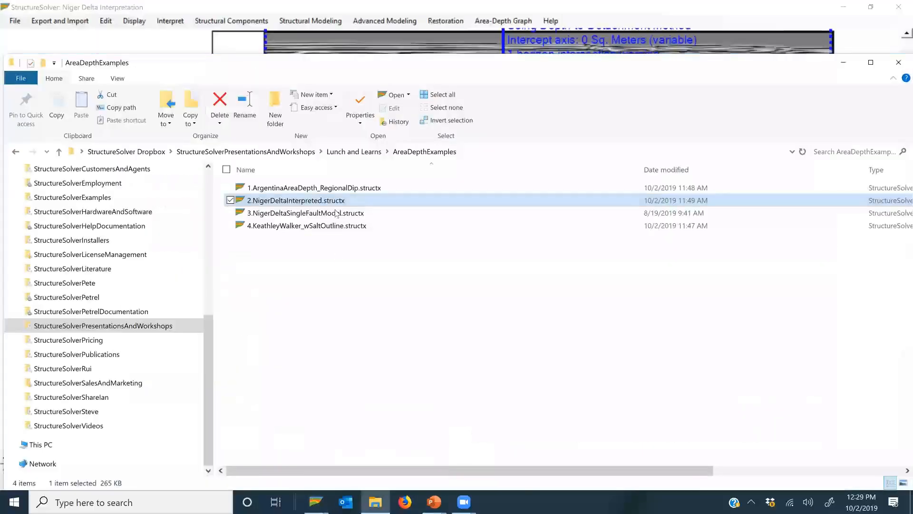
double_click(336, 212)
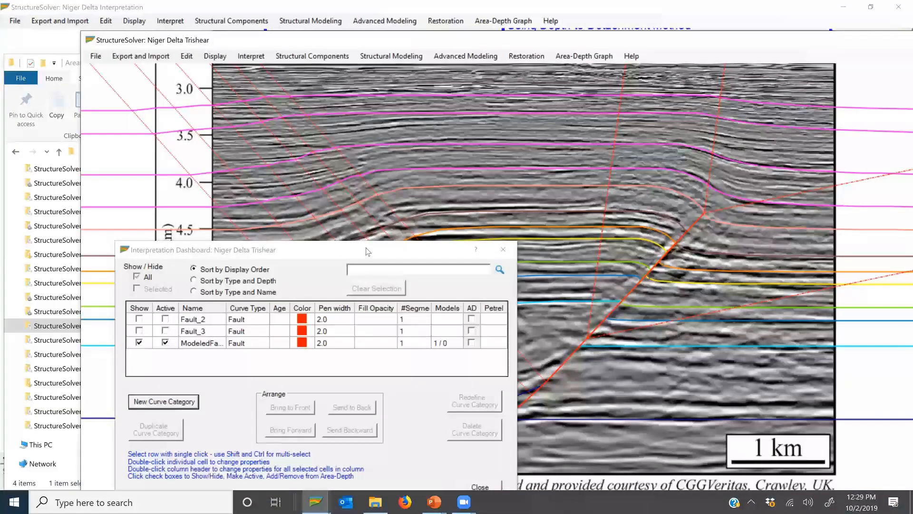
left_click_drag(367, 251, 383, 475)
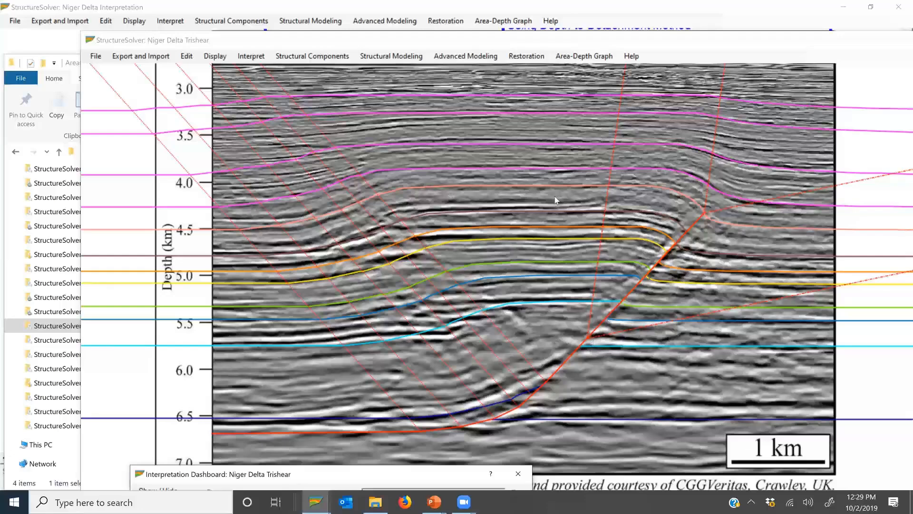
left_click(355, 43)
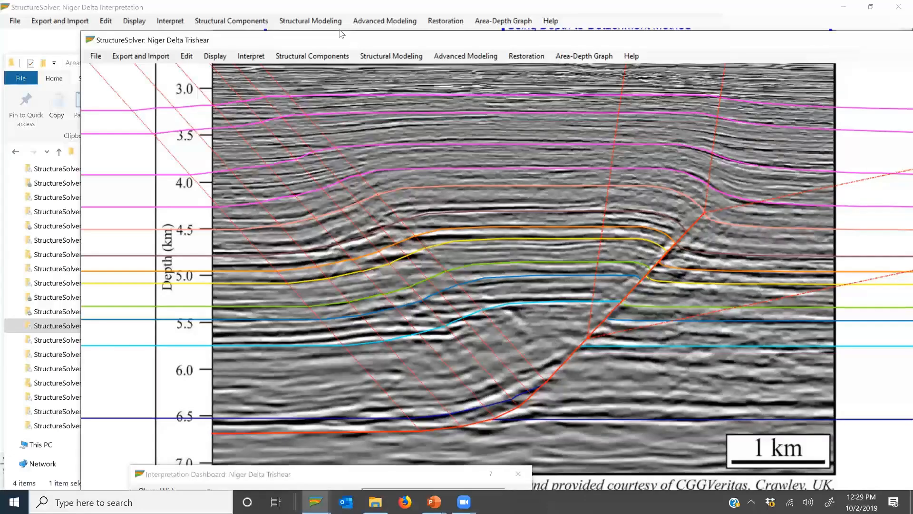
double_click(274, 43)
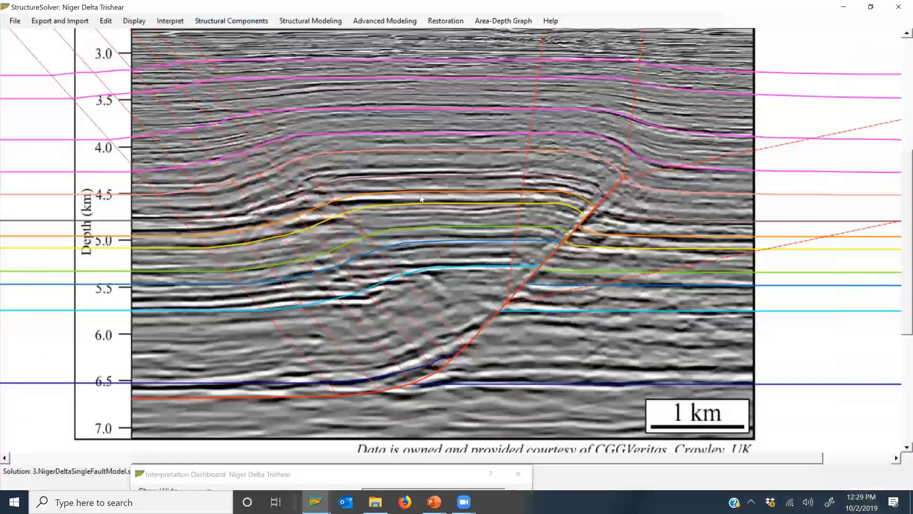
Step: Try moving the upper tip point of ModeledFault_1 down along the fault, and place it back at its original position
left_click(239, 24)
mouse_move(291, 22)
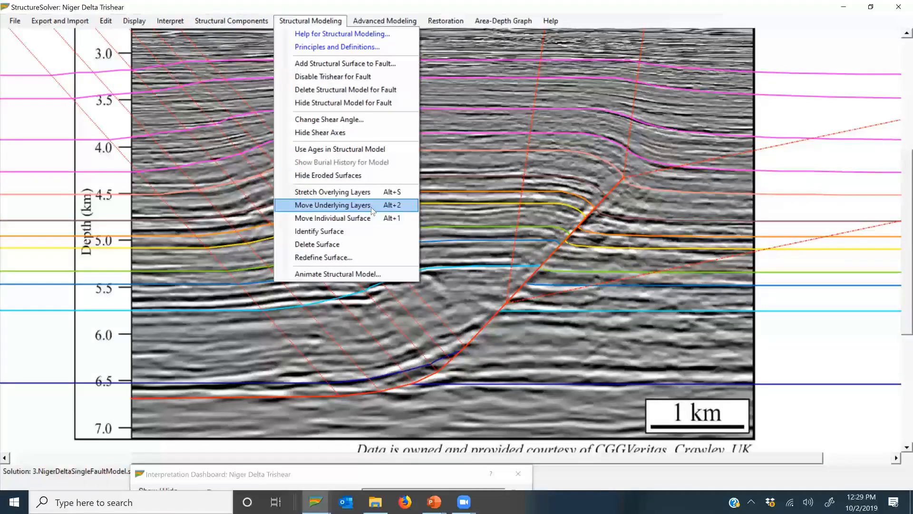
mouse_move(170, 21)
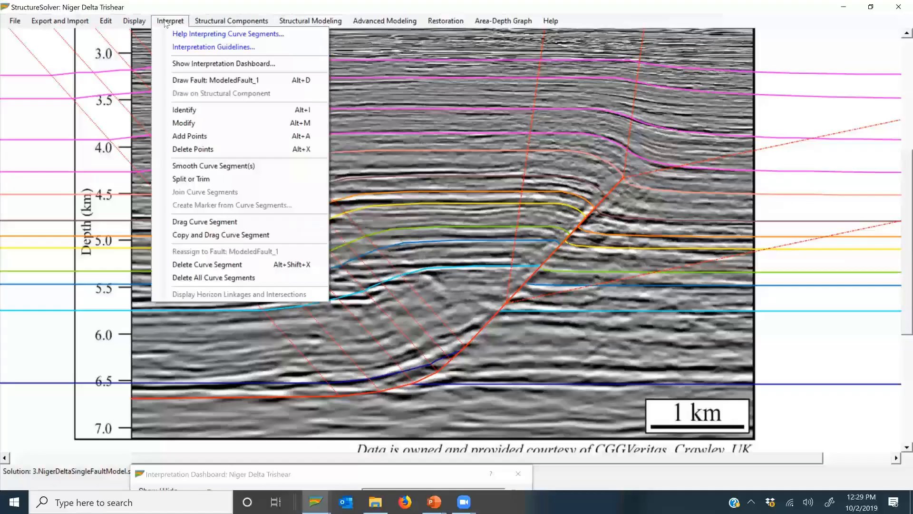
left_click(219, 125)
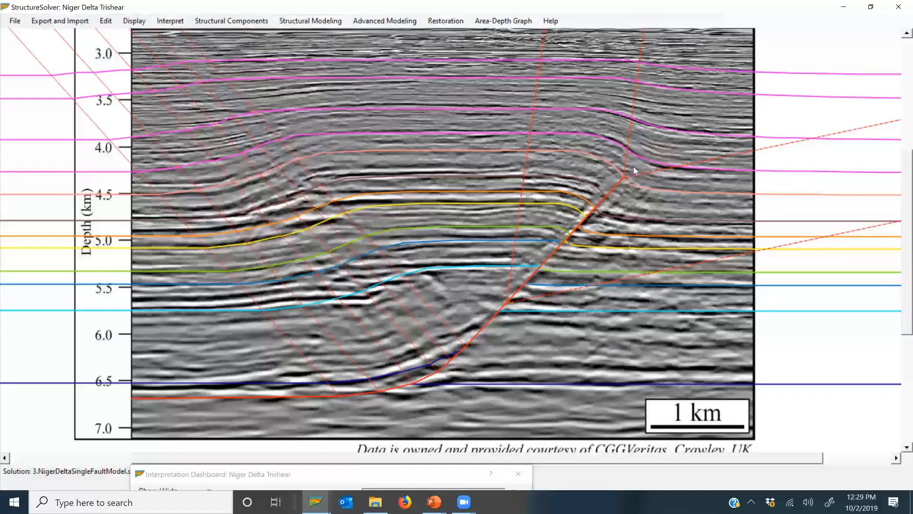
left_click(609, 187)
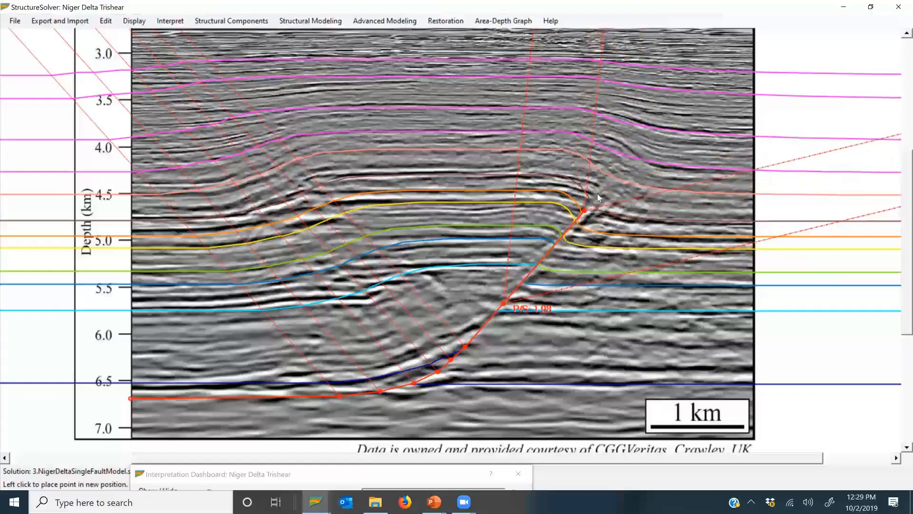
left_click(623, 177)
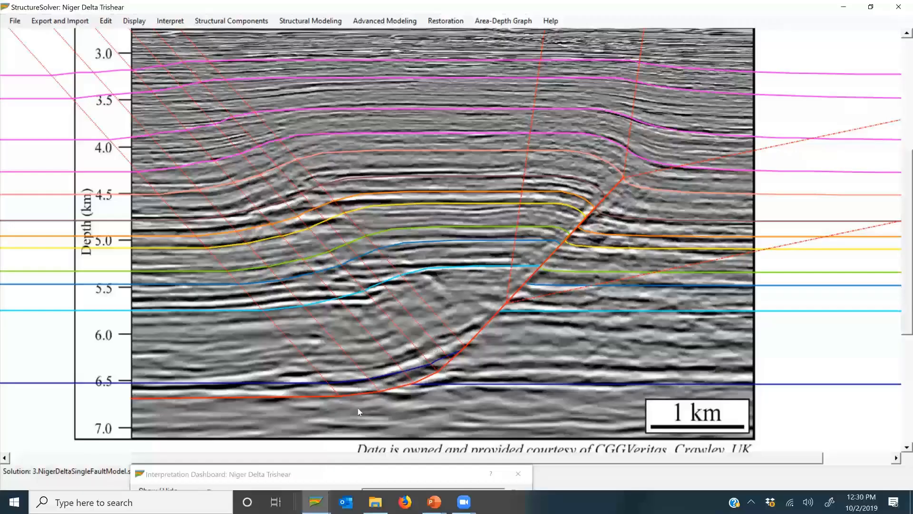
Step: Show the displacement vectors for the modeled fault in the trishear section and bring their values fully into view
key("z")
left_click_drag(458, 193, 425, 189)
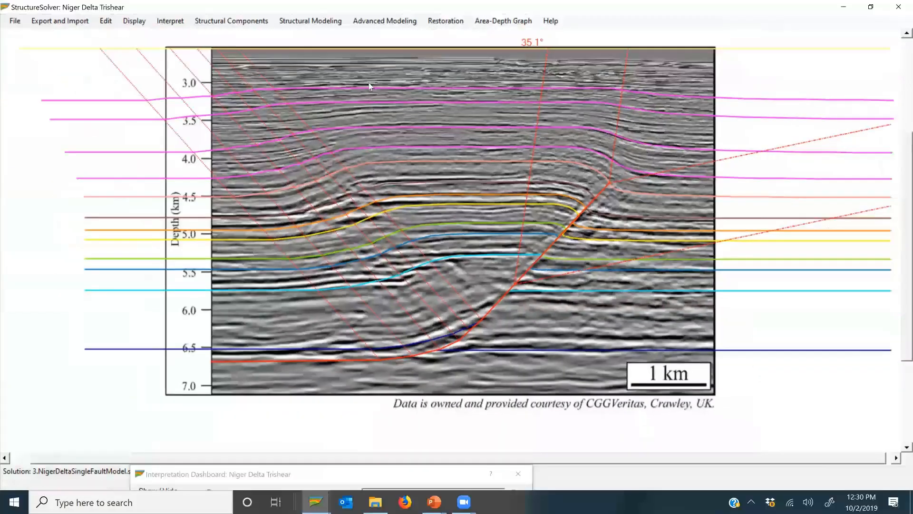
left_click(384, 21)
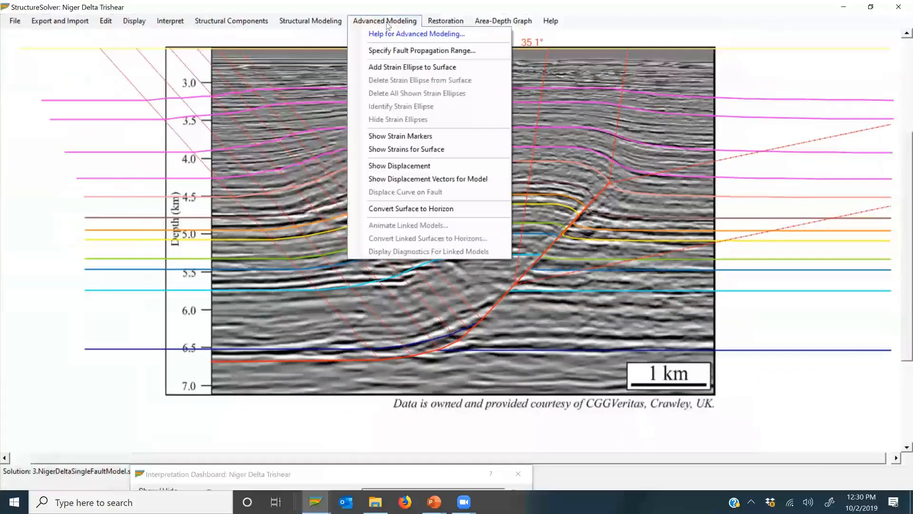
left_click(480, 180)
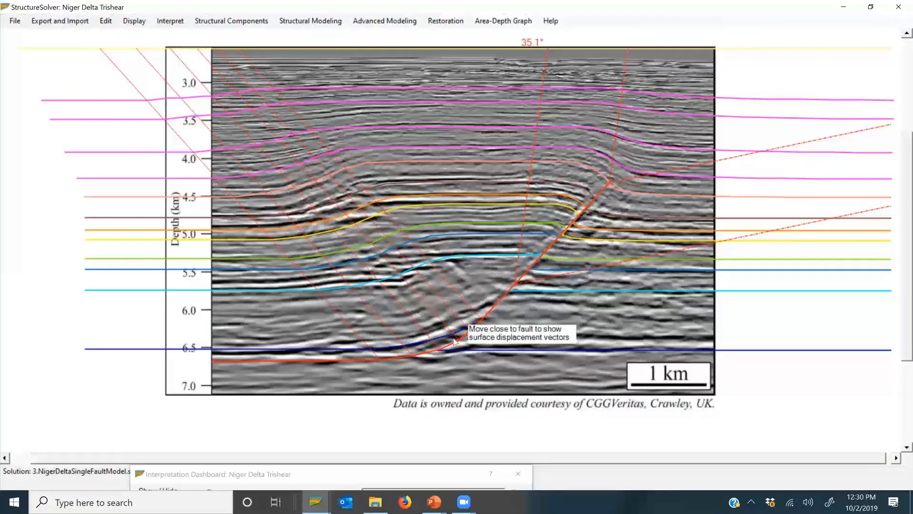
left_click(459, 343)
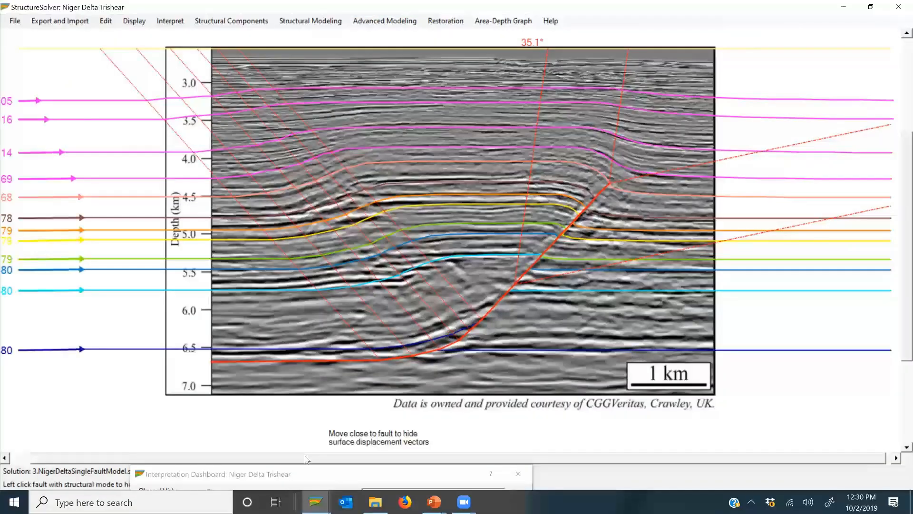
left_click_drag(279, 459, 214, 468)
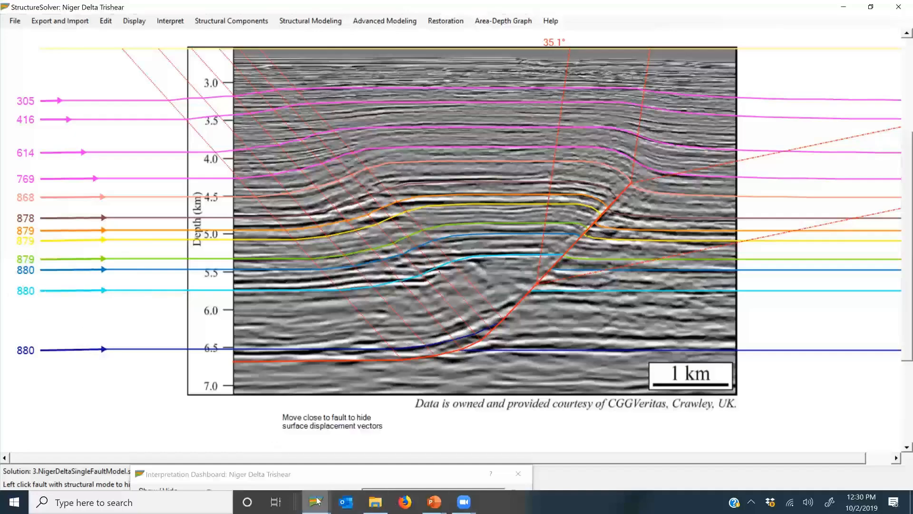
Step: Switch to the Niger Delta Interpretation to compare its horizon slip values with the modeled displacements, and return to the Trishear model
mouse_move(317, 502)
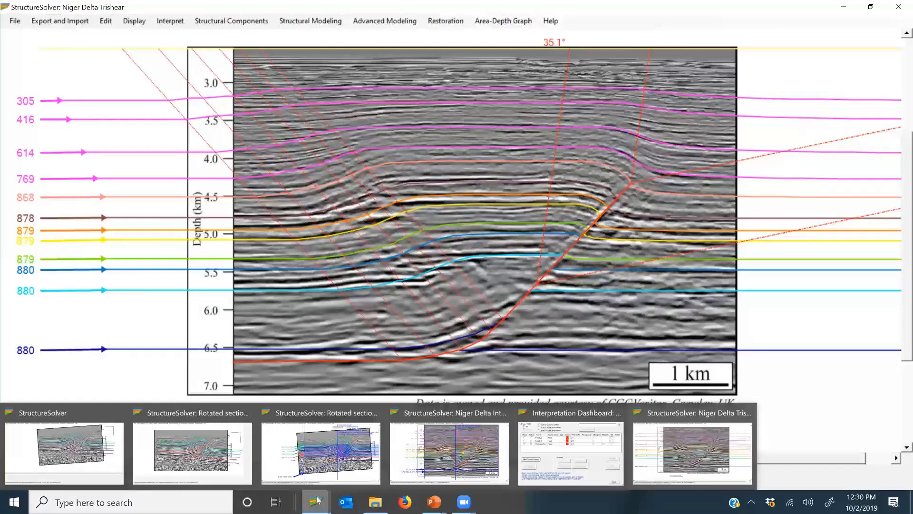
left_click(464, 450)
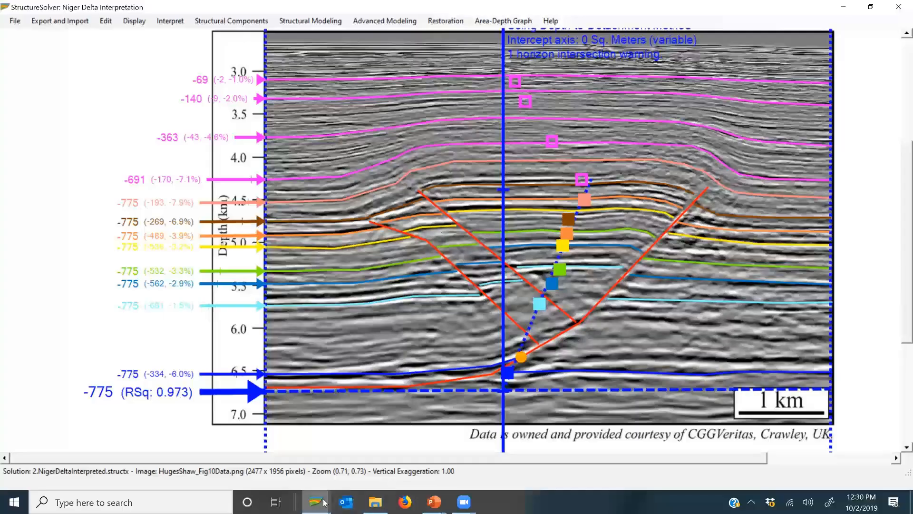
mouse_move(315, 501)
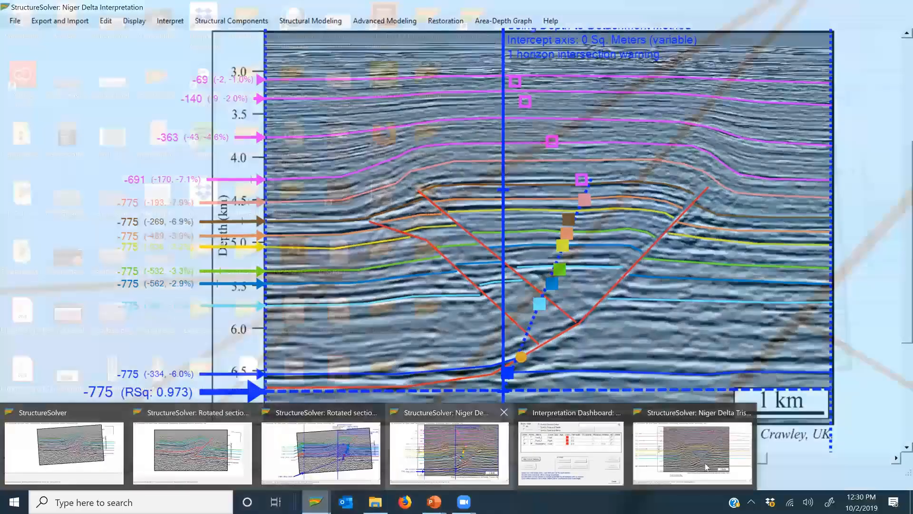
left_click(707, 466)
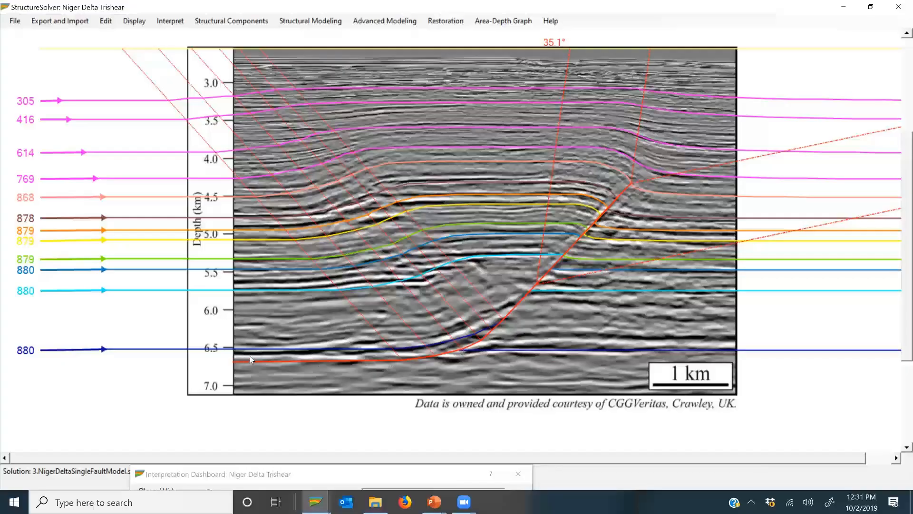
Step: Locate the depth of the modeled fault's flat detachment in the trishear section, putting its displaced end point back in place
left_click(134, 21)
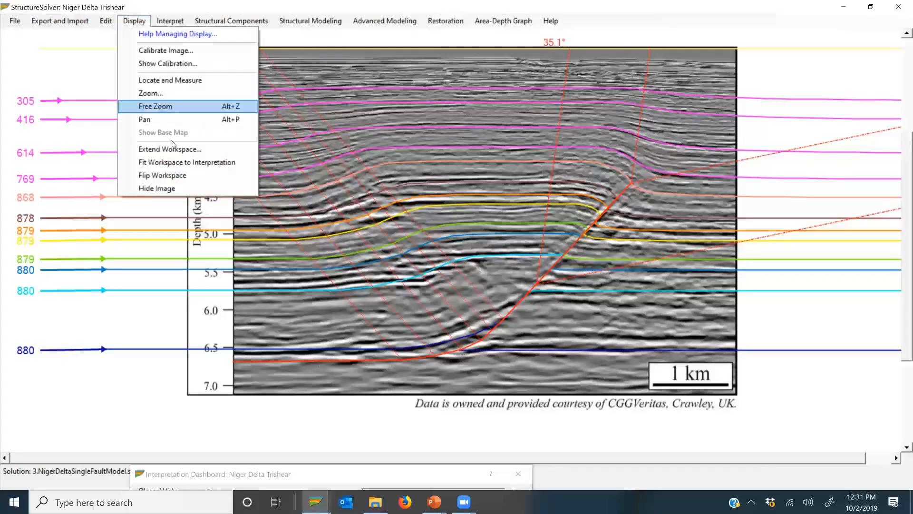
left_click(175, 81)
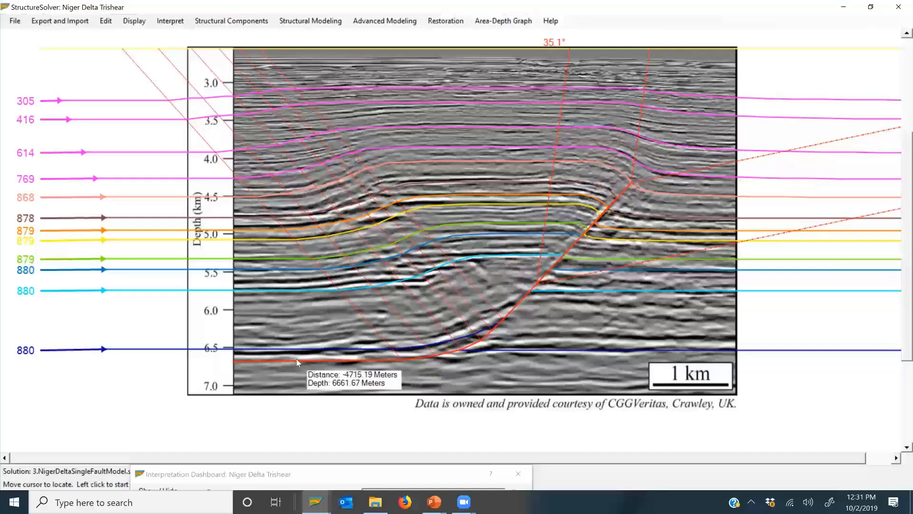
left_click(233, 361)
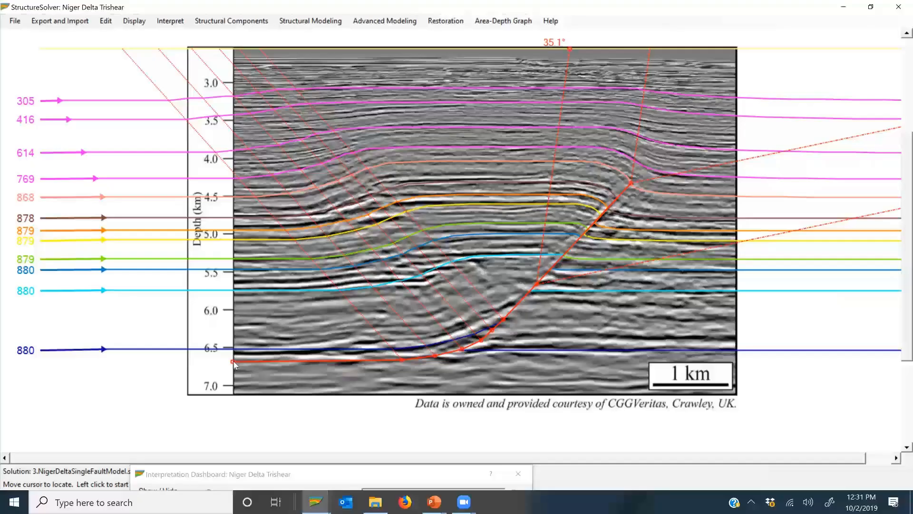
left_click(233, 364)
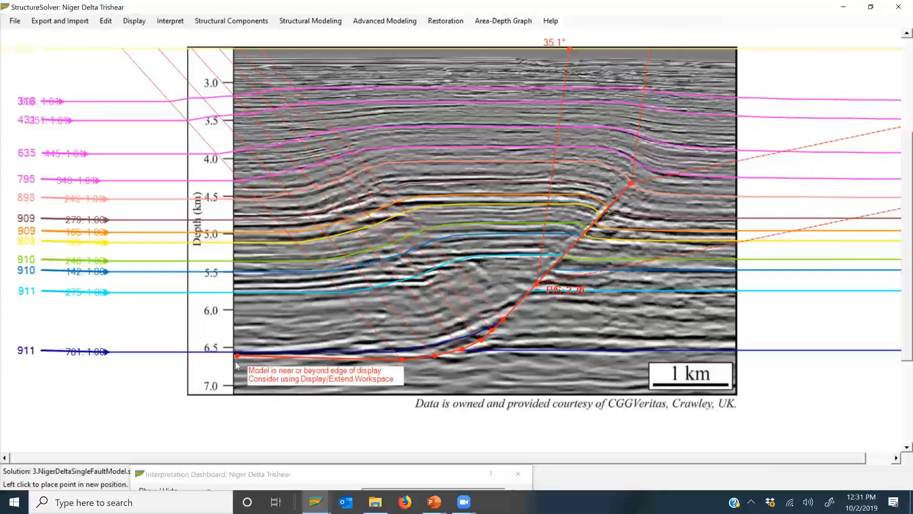
left_click(237, 363)
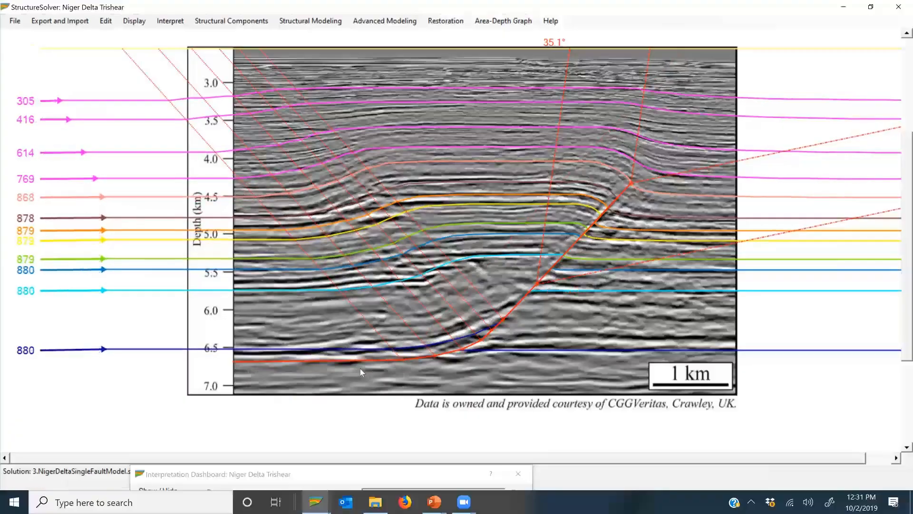
left_click(134, 20)
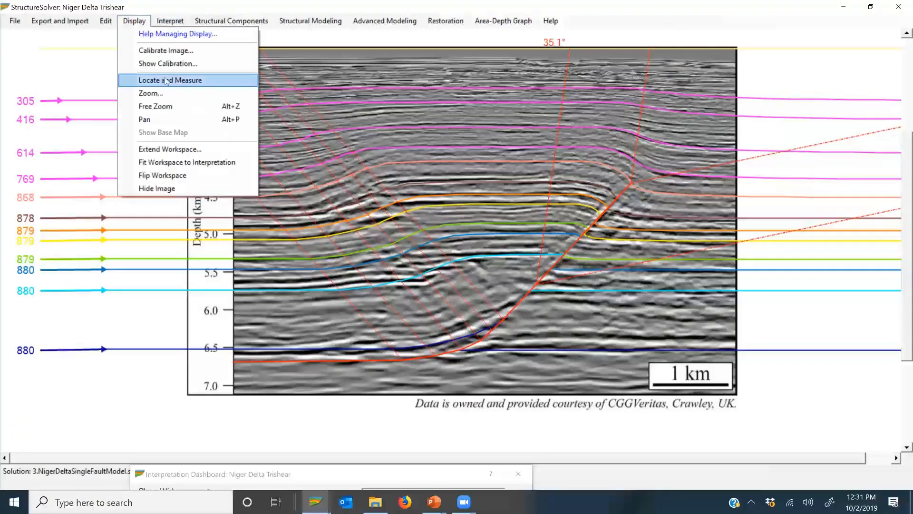
left_click(166, 81)
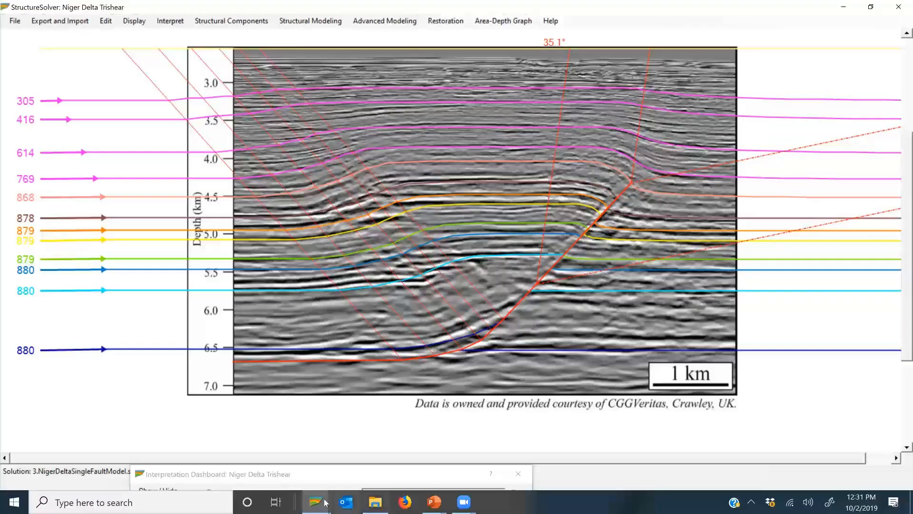
Step: Switch to the Niger Delta Interpretation and locate the depth of its predicted detachment line for comparison
mouse_move(319, 503)
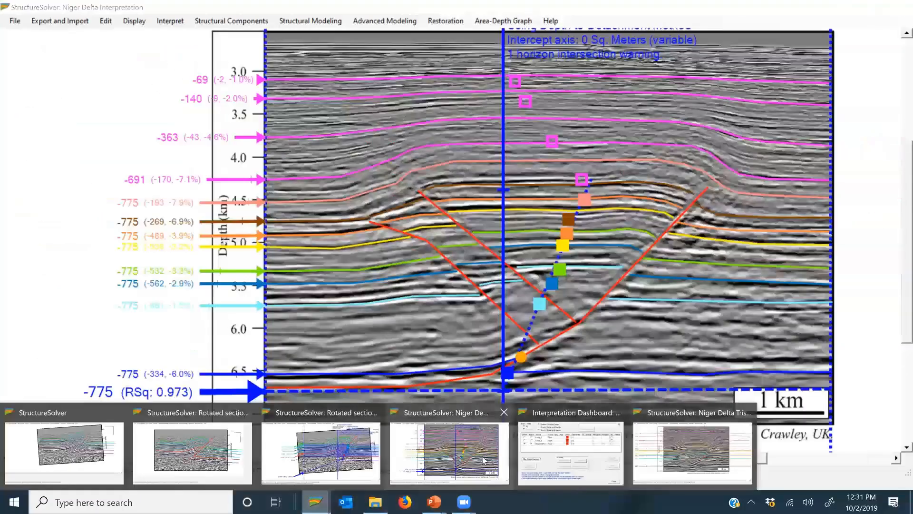
left_click(484, 460)
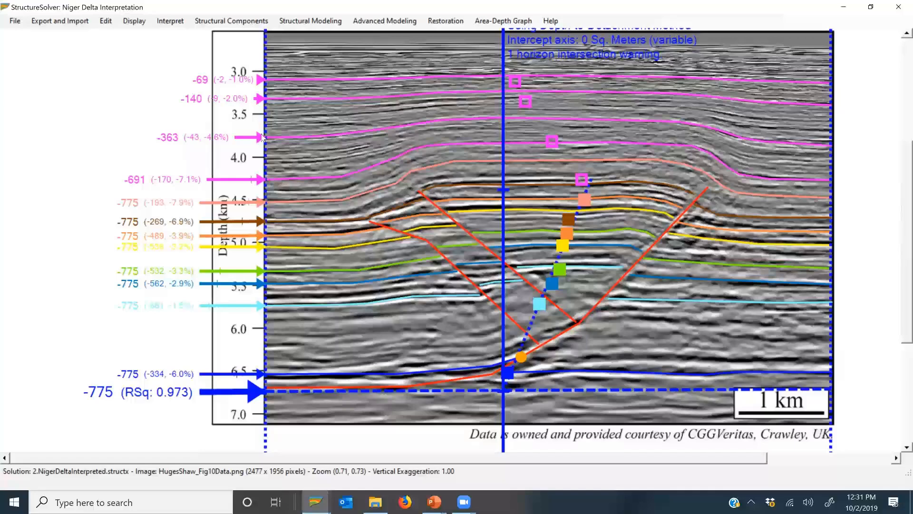
left_click(167, 21)
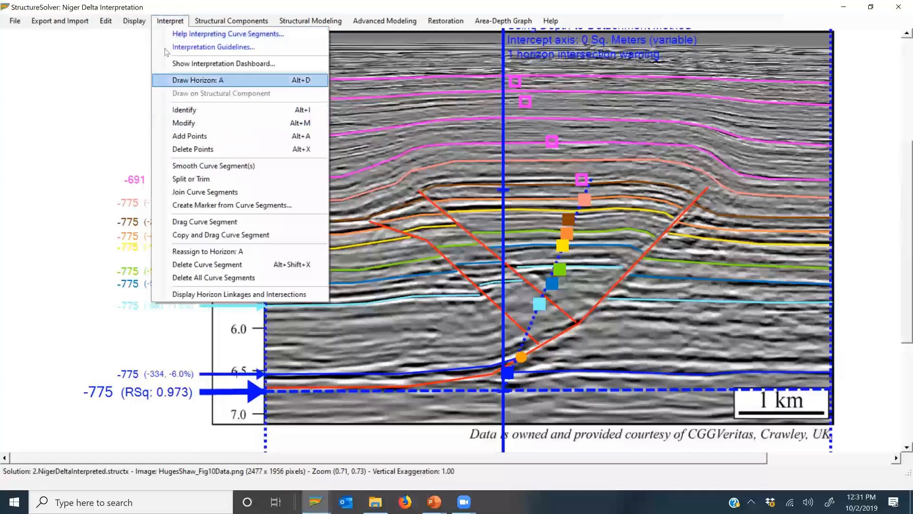
mouse_move(126, 22)
left_click(159, 80)
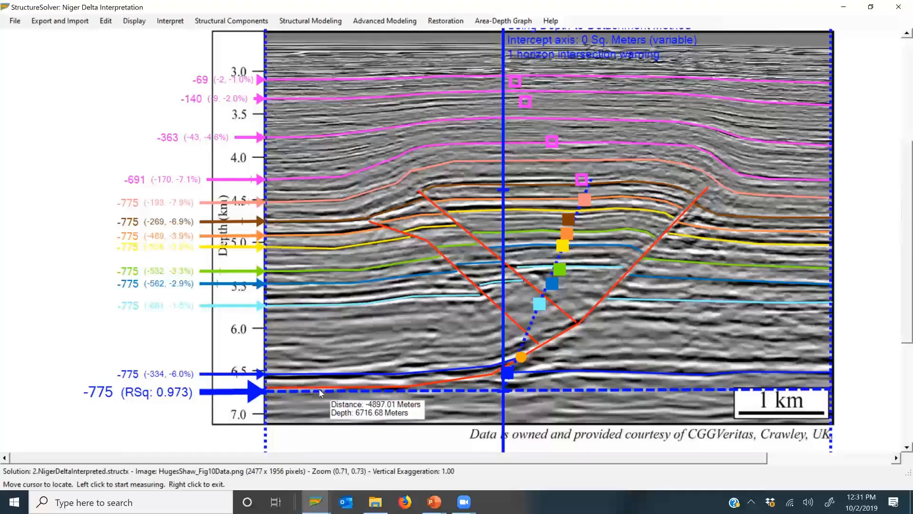
right_click(395, 392)
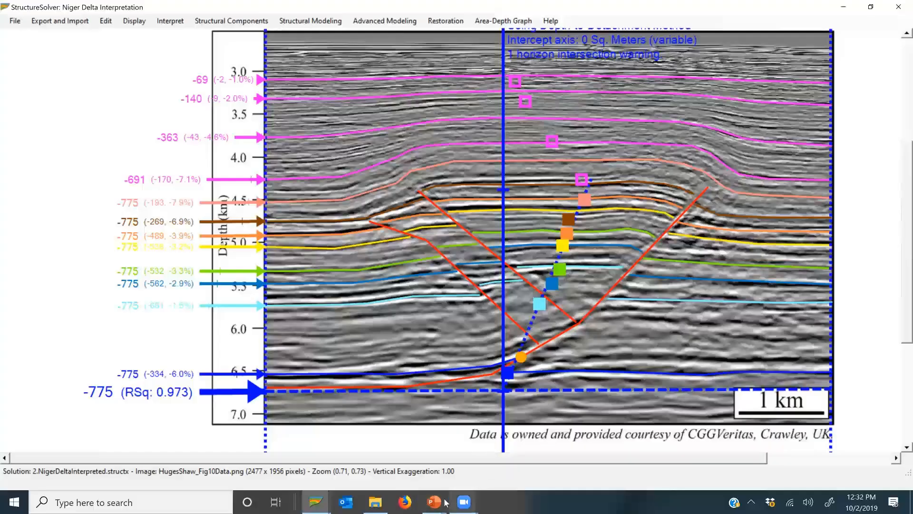
Step: Open the 4.KeathleyWalker_wSaltOutline.structx solution from the AreaDepthExamples folder and maximize its window
mouse_move(447, 502)
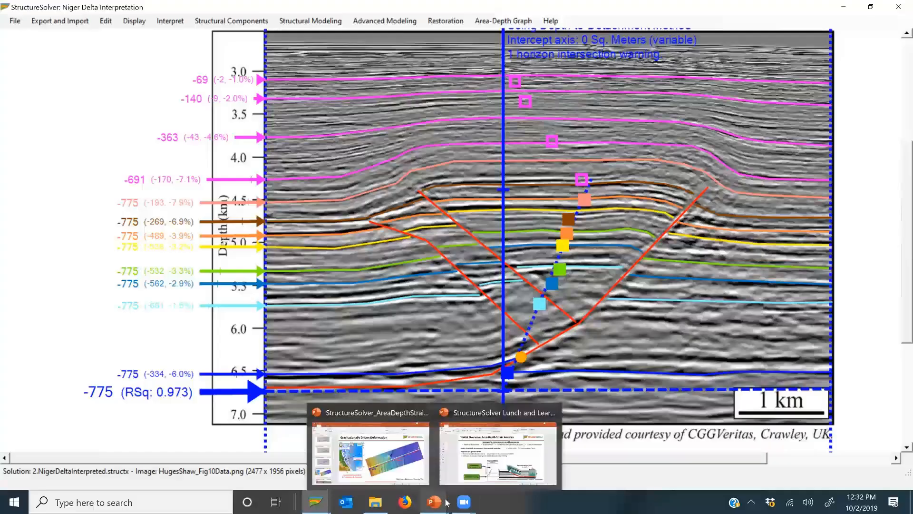
mouse_move(383, 502)
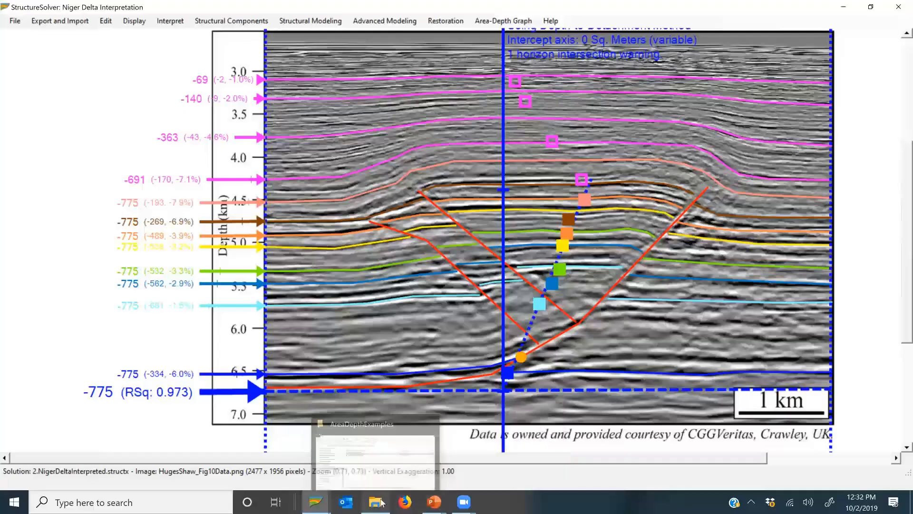
left_click(386, 469)
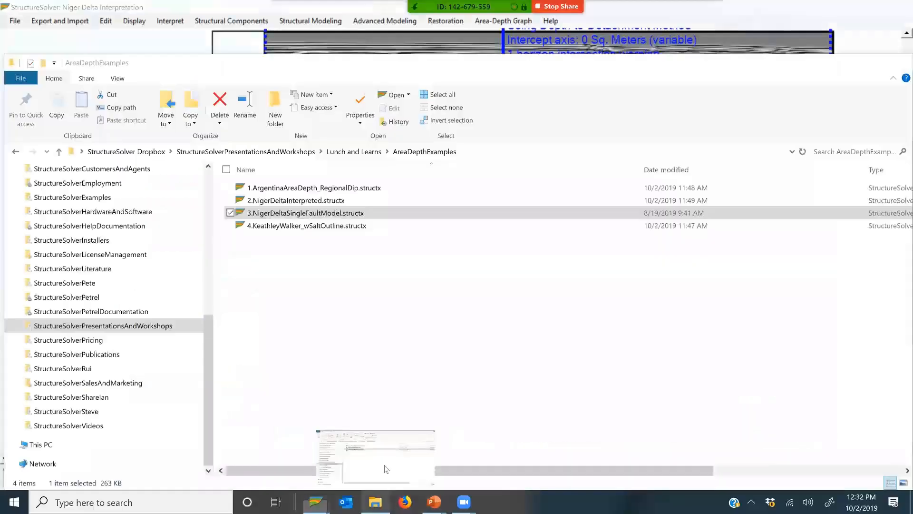
left_click(322, 229)
double_click(323, 230)
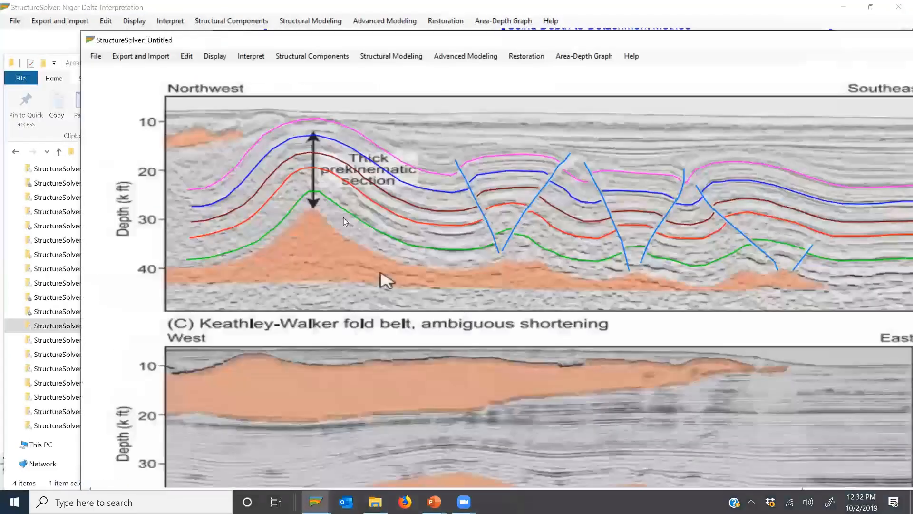
double_click(380, 43)
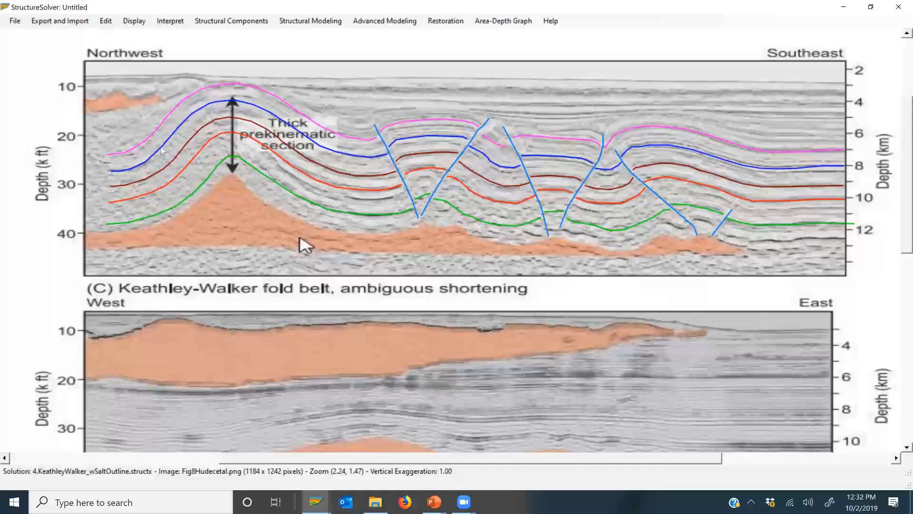
Step: Try hiding the curve categories from Horizon_2 through Horizon_5 in the Interpretation Dashboard, show the horizons again and close the dashboard
left_click(169, 20)
left_click(236, 71)
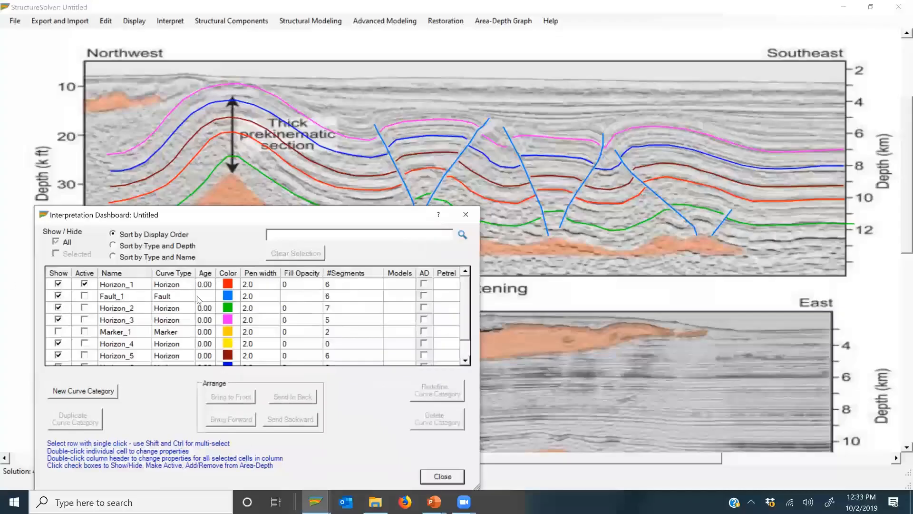
left_click(104, 296)
left_click(116, 308)
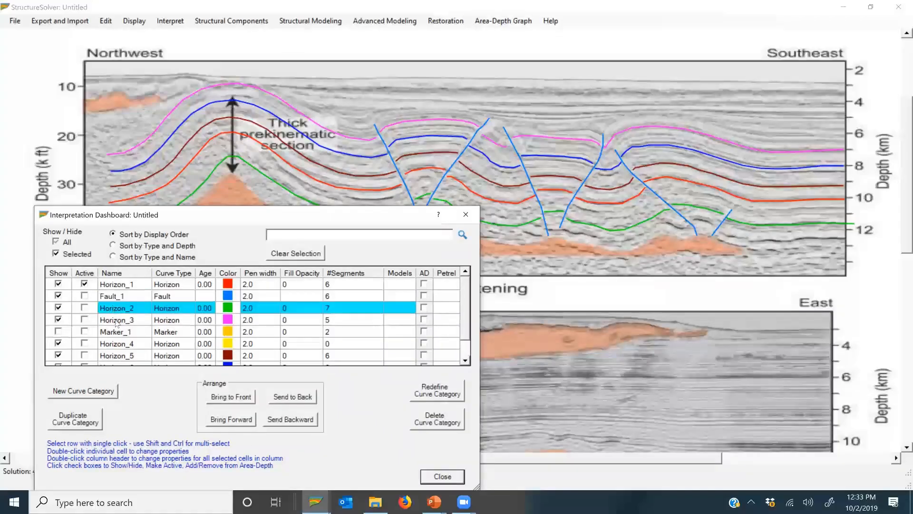
left_click(117, 320, "shift")
left_click(111, 344, "shift")
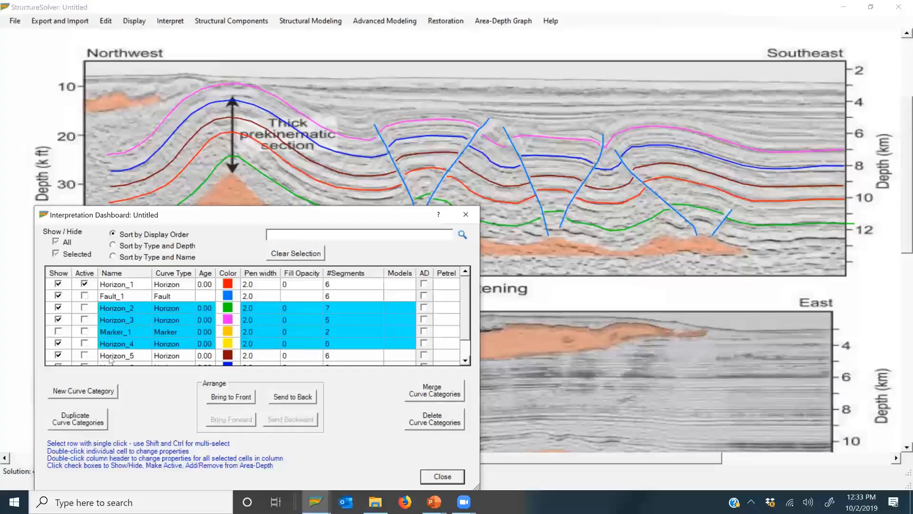
left_click(111, 356, "shift")
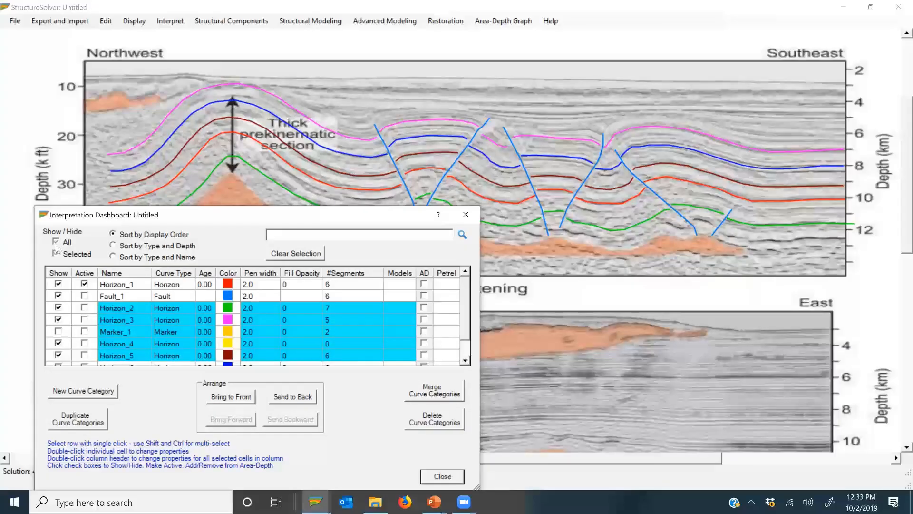
left_click(56, 253)
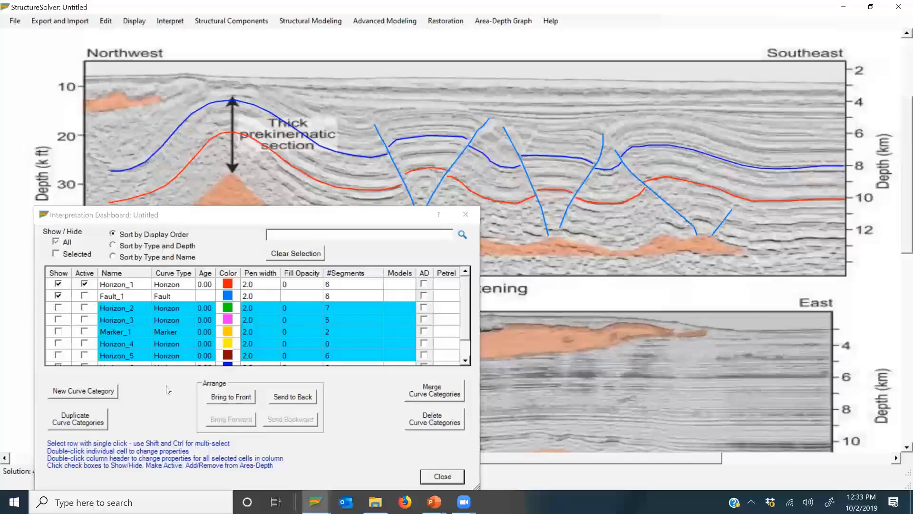
left_click(442, 476)
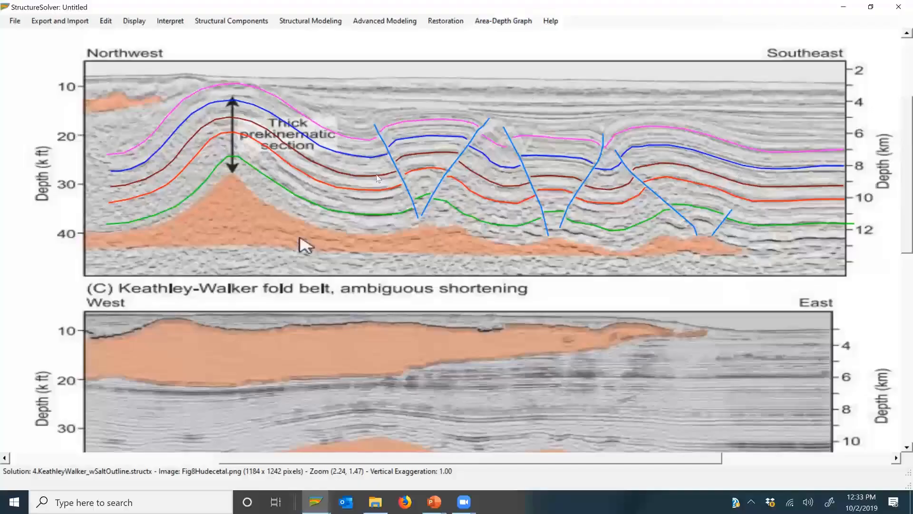
Step: Create an area-depth graph using the Depth-to-Detachment Method with a variable area intercept axis for structures with mobile cores
left_click(499, 21)
left_click(504, 65)
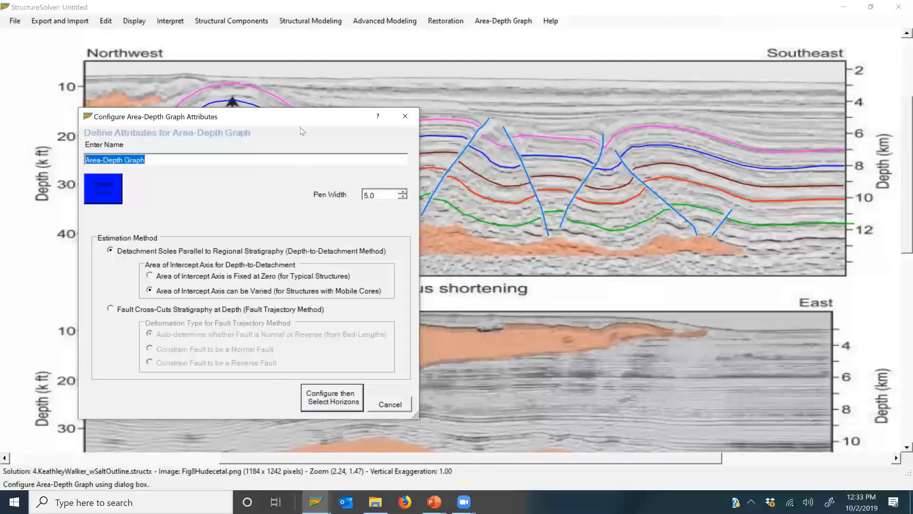
left_click_drag(307, 127, 327, 197)
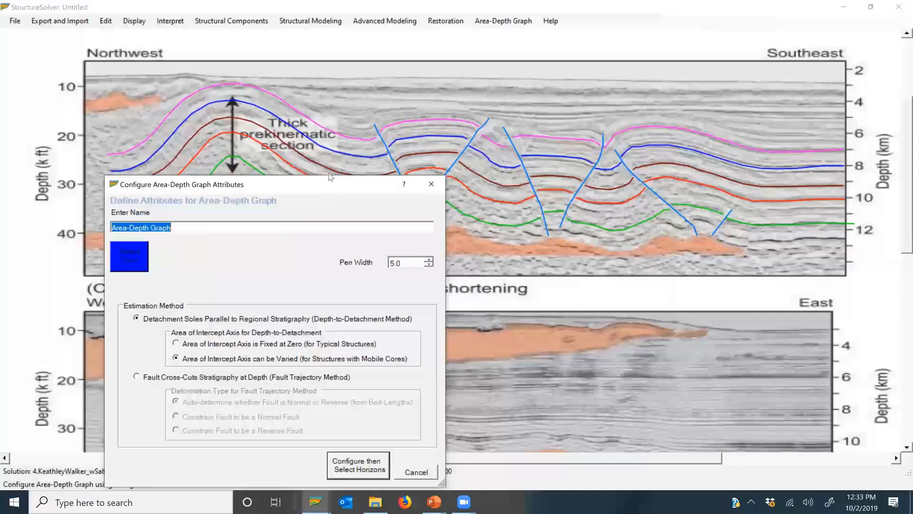
left_click_drag(331, 184, 309, 88)
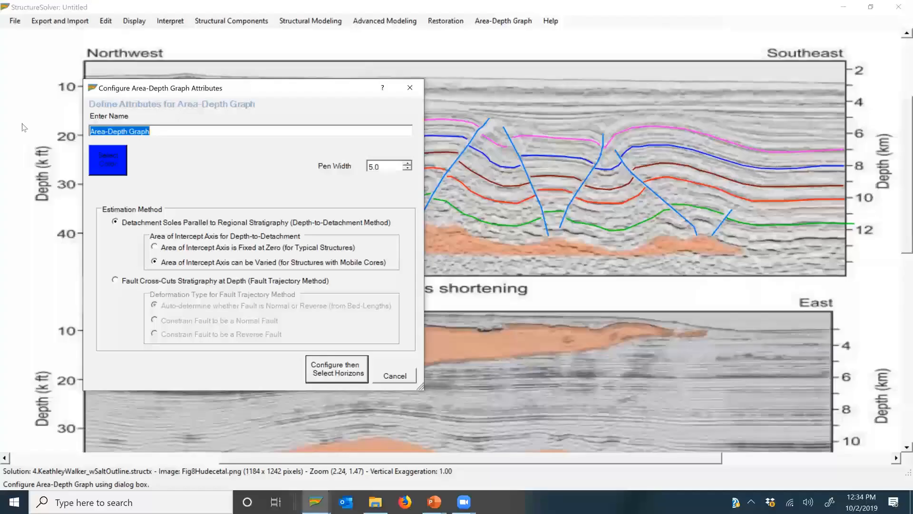
left_click(331, 370)
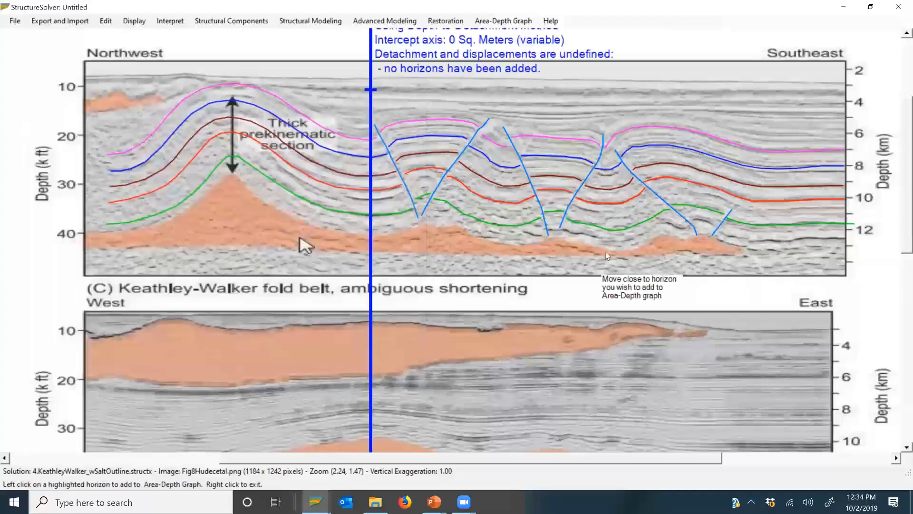
Step: Add the green, red, brown, blue and magenta horizons of the upper section to the area-depth graph and finish the selection
left_click(779, 231)
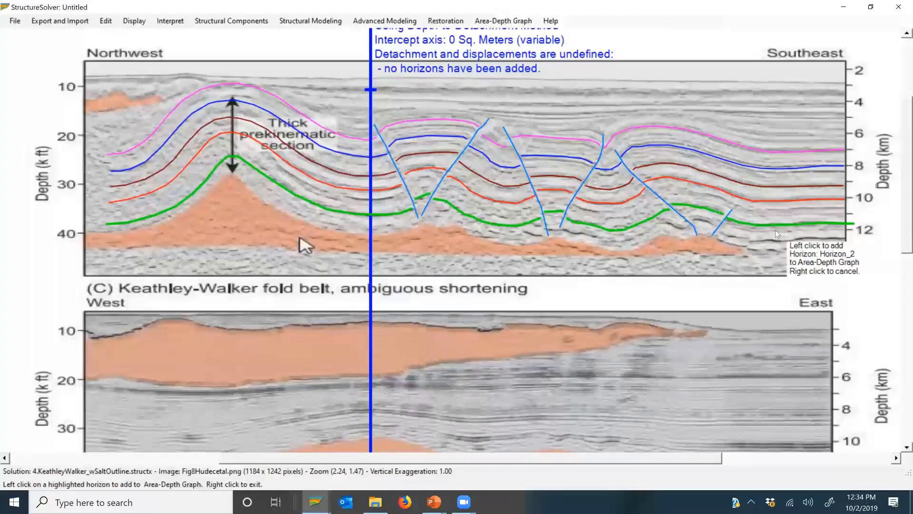
left_click(781, 197)
left_click(780, 184)
left_click(780, 165)
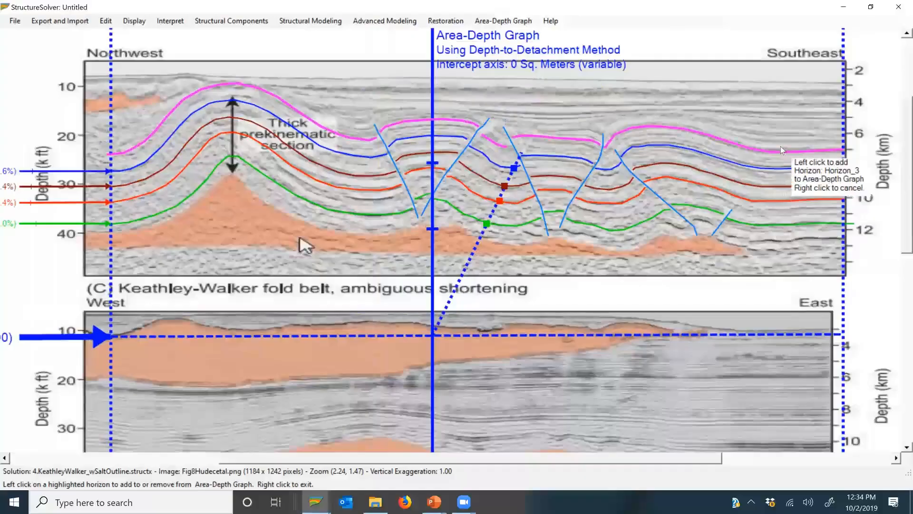
left_click(780, 146)
right_click(777, 149)
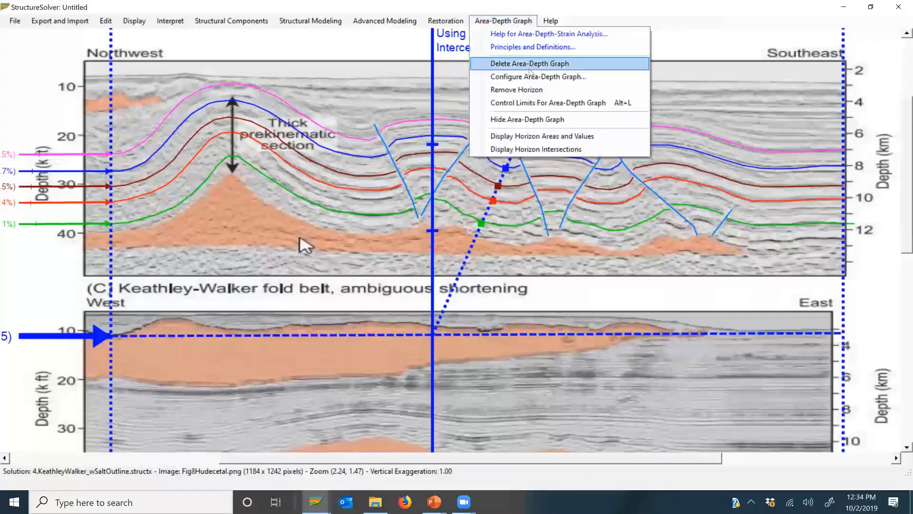
Step: Display the horizon areas and values for Horizon_3, Horizon_5, Horizon_1 and Horizon_2, and examine the displacement labels beyond the section's northwest end
left_click(544, 137)
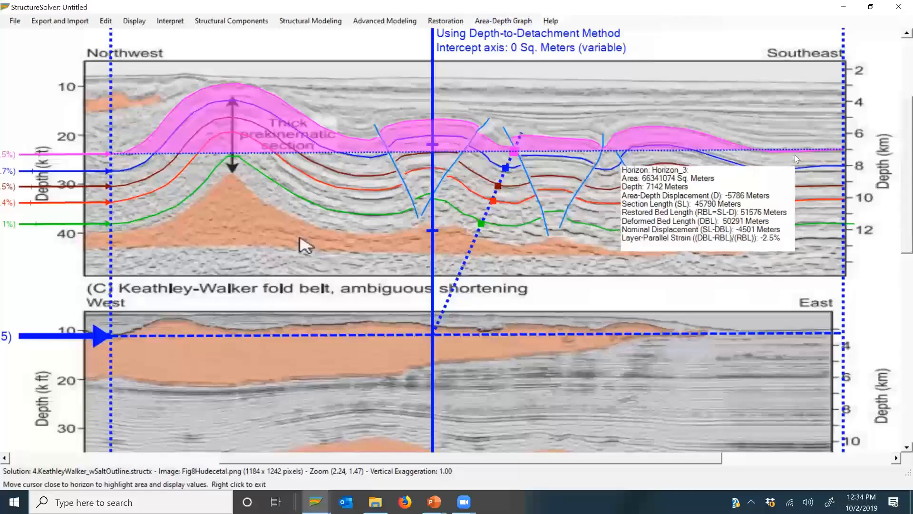
mouse_move(621, 180)
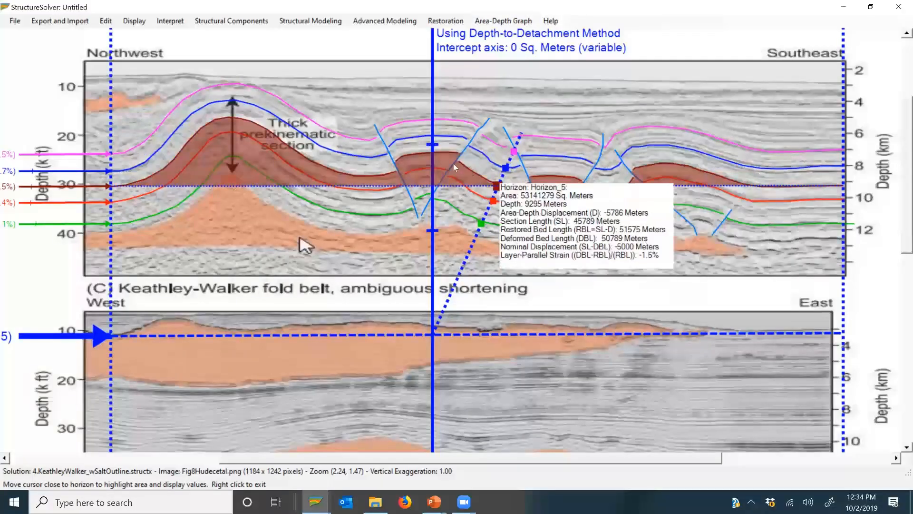
mouse_move(473, 193)
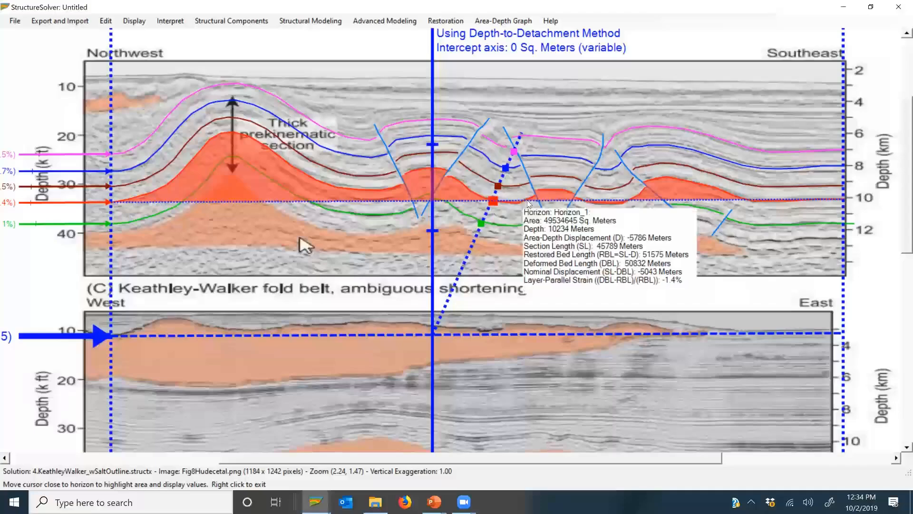
mouse_move(520, 227)
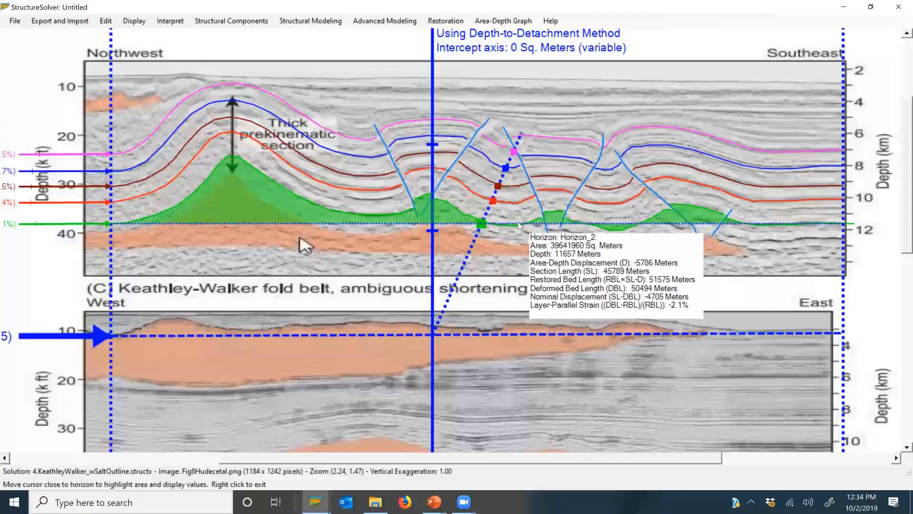
right_click(519, 227)
left_click_drag(309, 463, 211, 463)
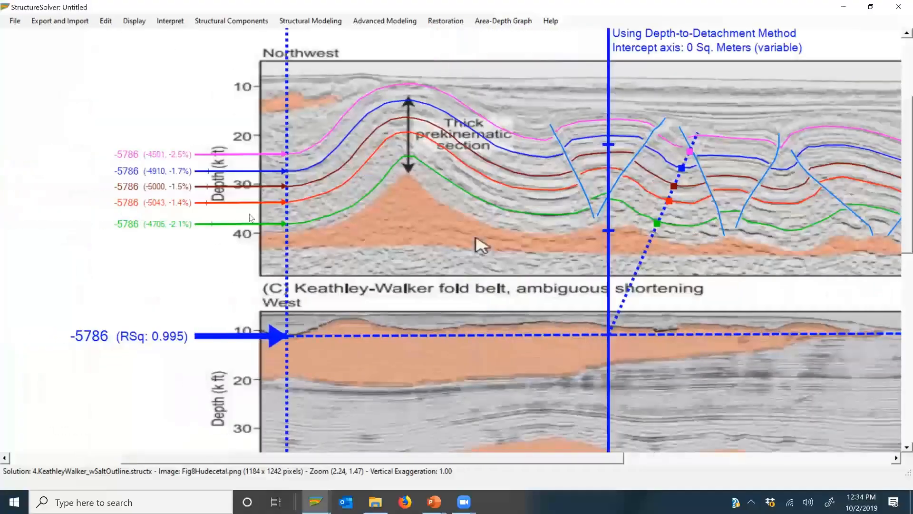